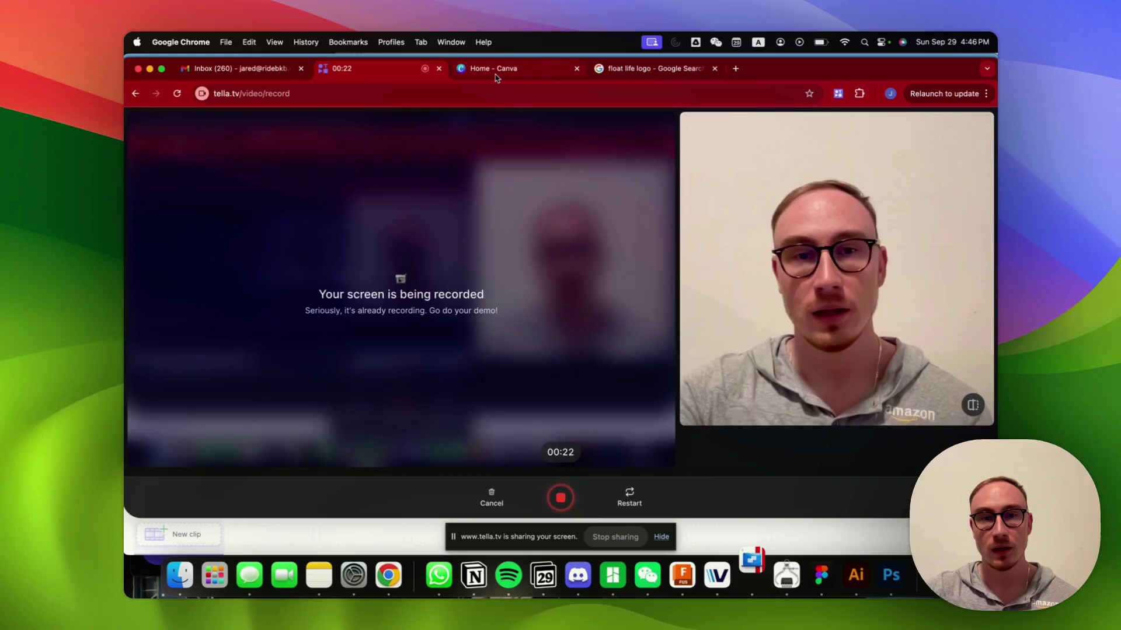
# Create a blank custom-size Canva design of 128 × 64 px and skip the tour.
pyautogui.click(495, 70)
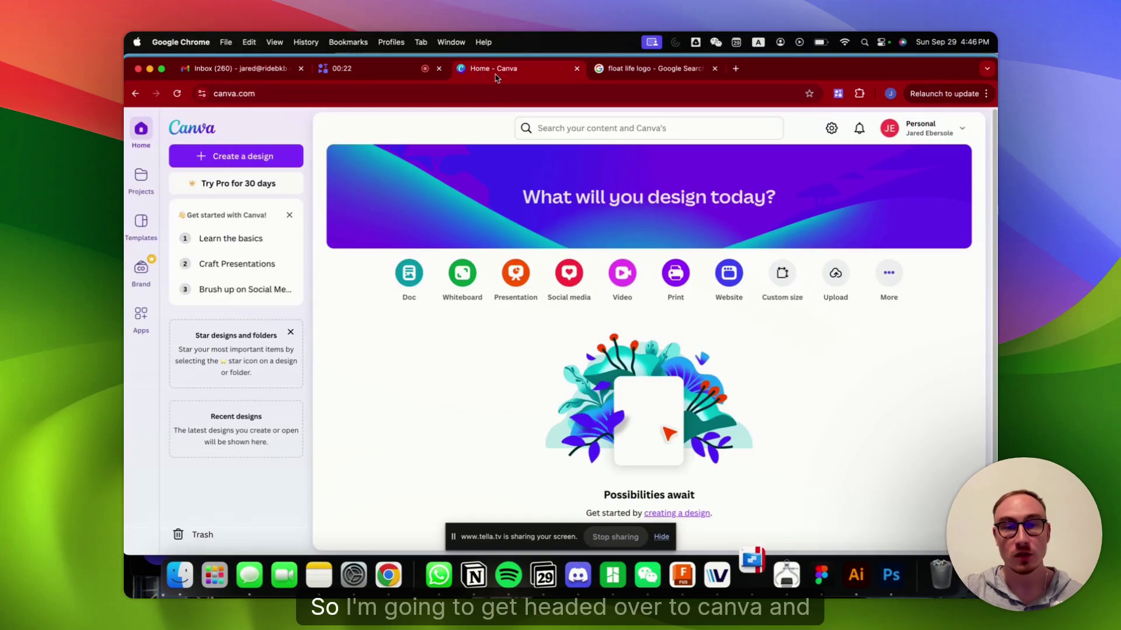
pyautogui.click(201, 156)
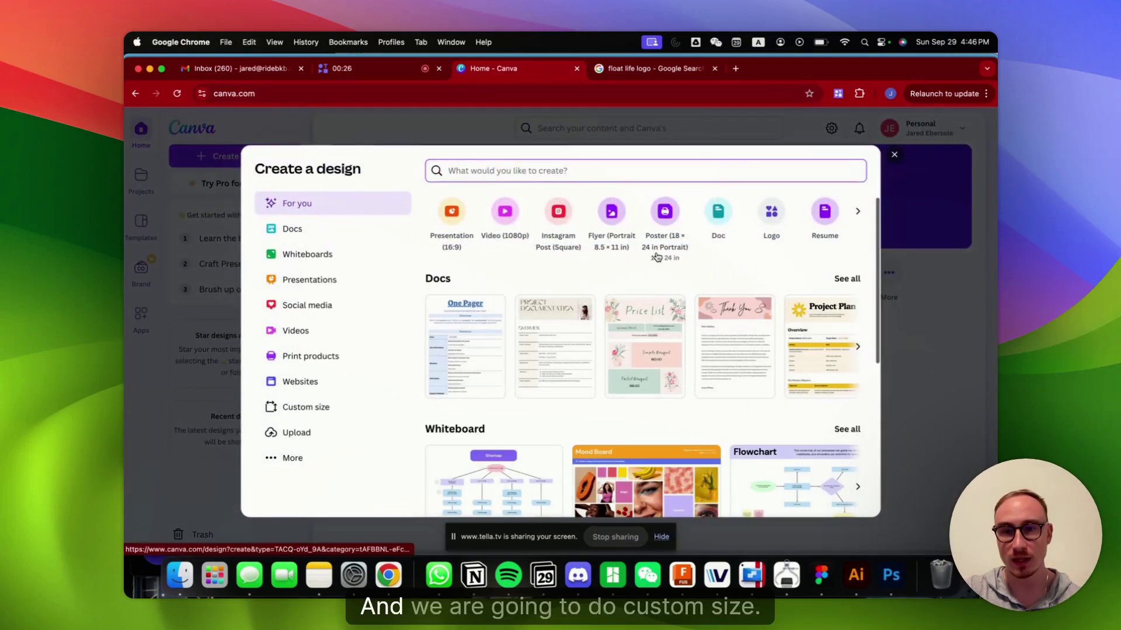
pyautogui.click(303, 410)
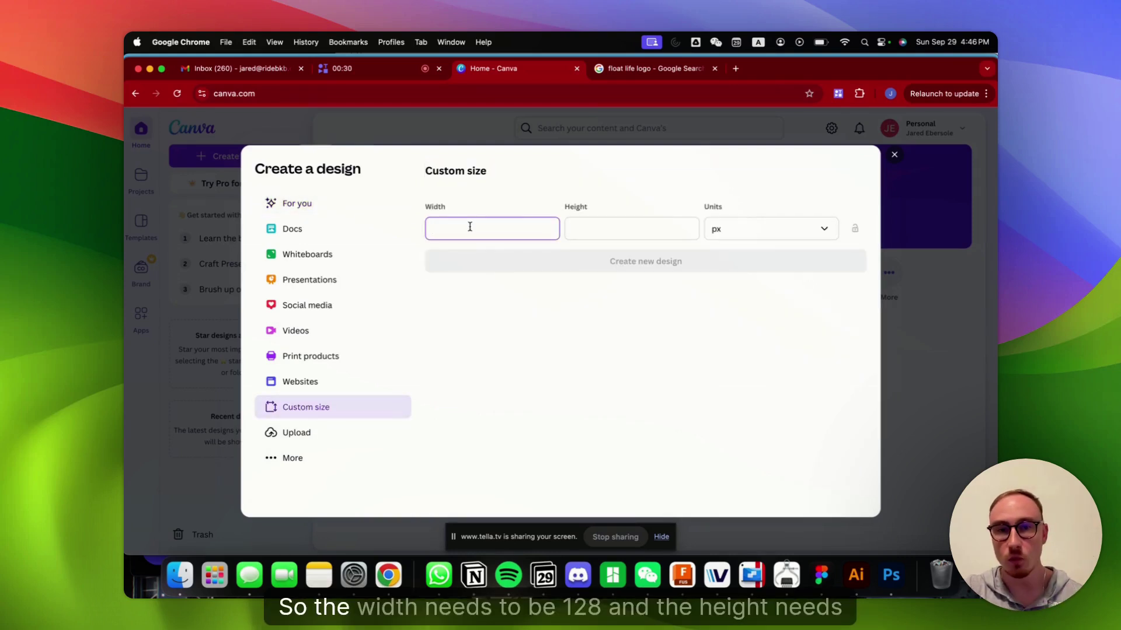
pyautogui.write('128')
pyautogui.press('Tab')
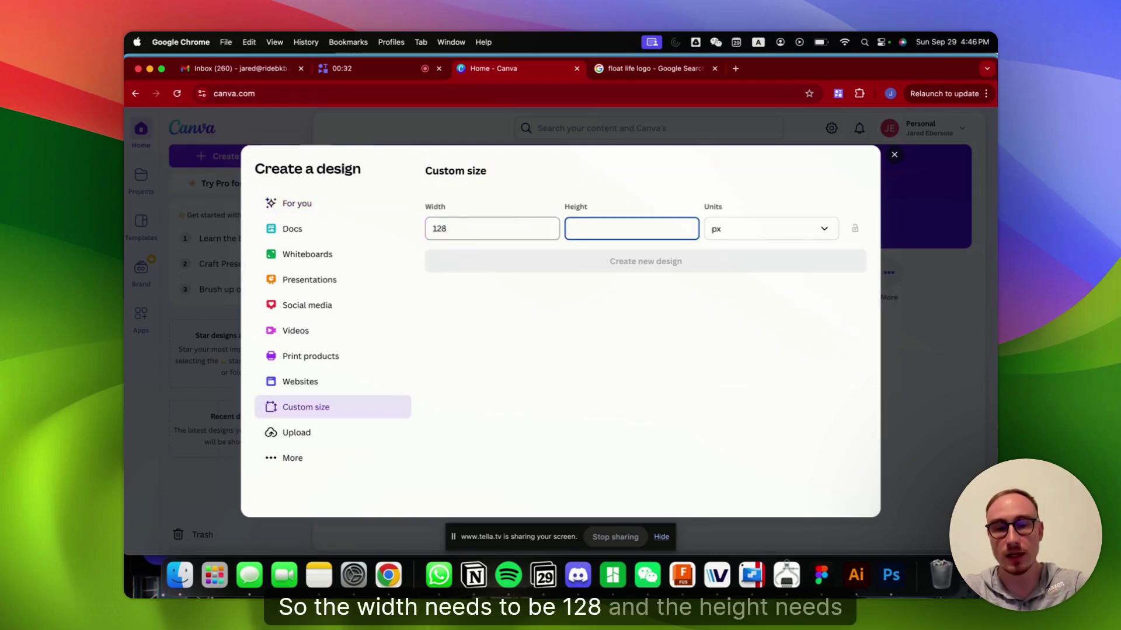
pyautogui.write('64')
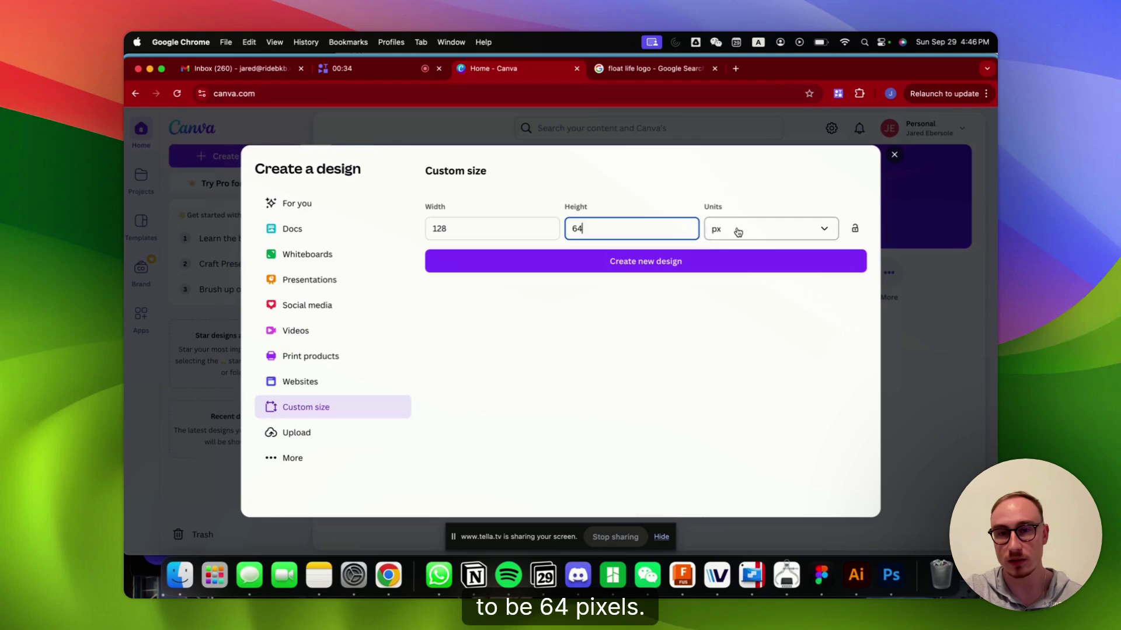
pyautogui.click(621, 261)
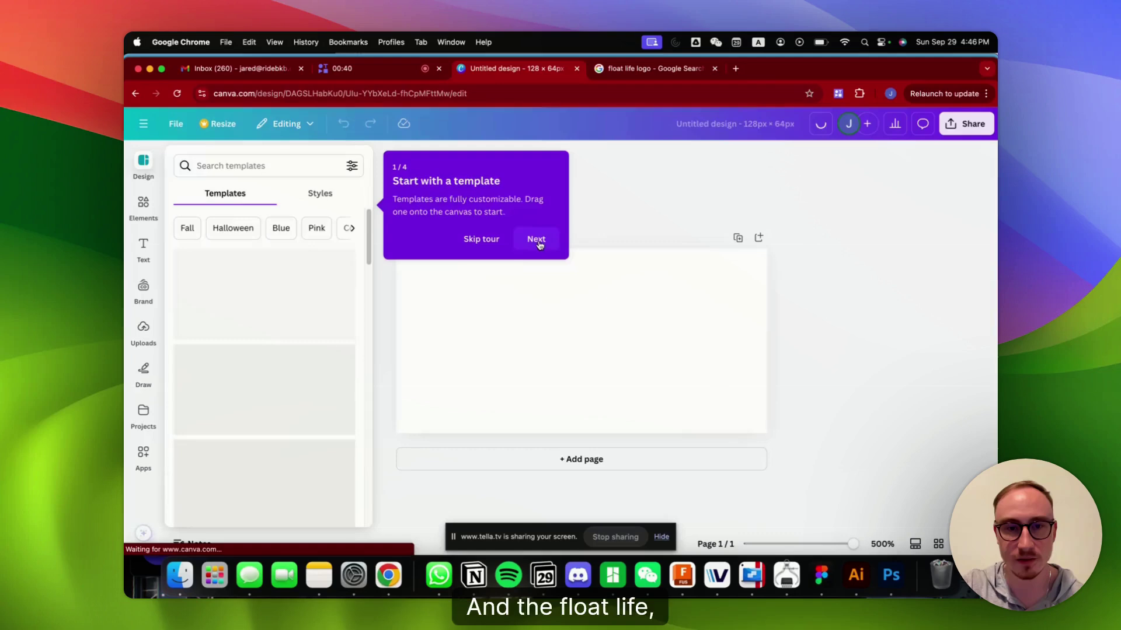
pyautogui.click(488, 242)
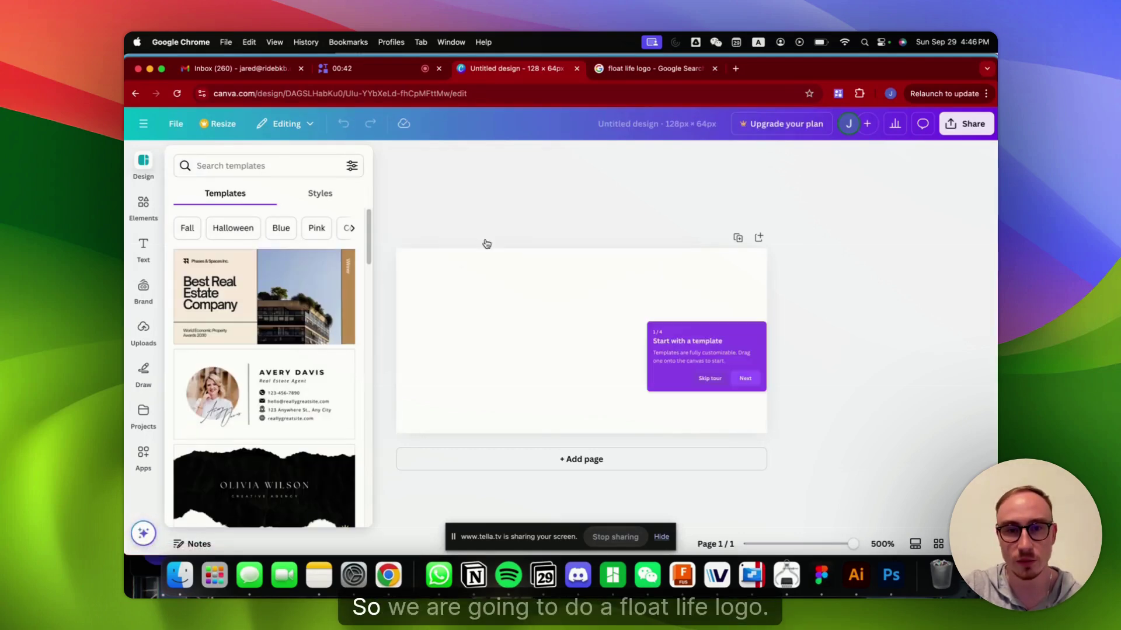
# Copy the black Float logo image from the Google image search results.
pyautogui.click(649, 69)
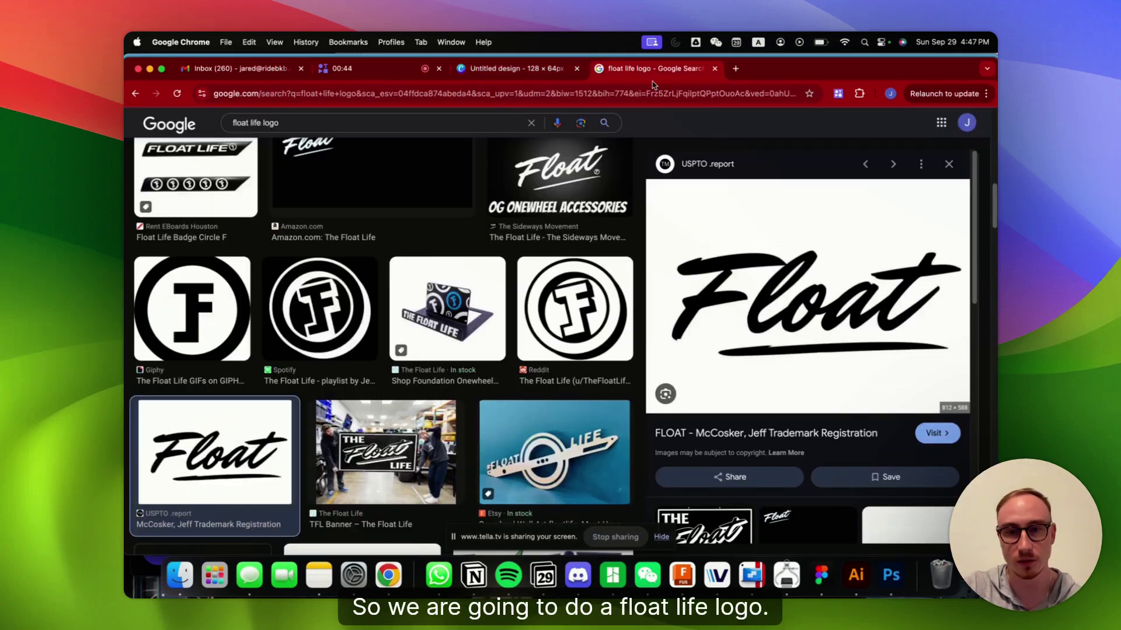
pyautogui.rightClick(754, 281)
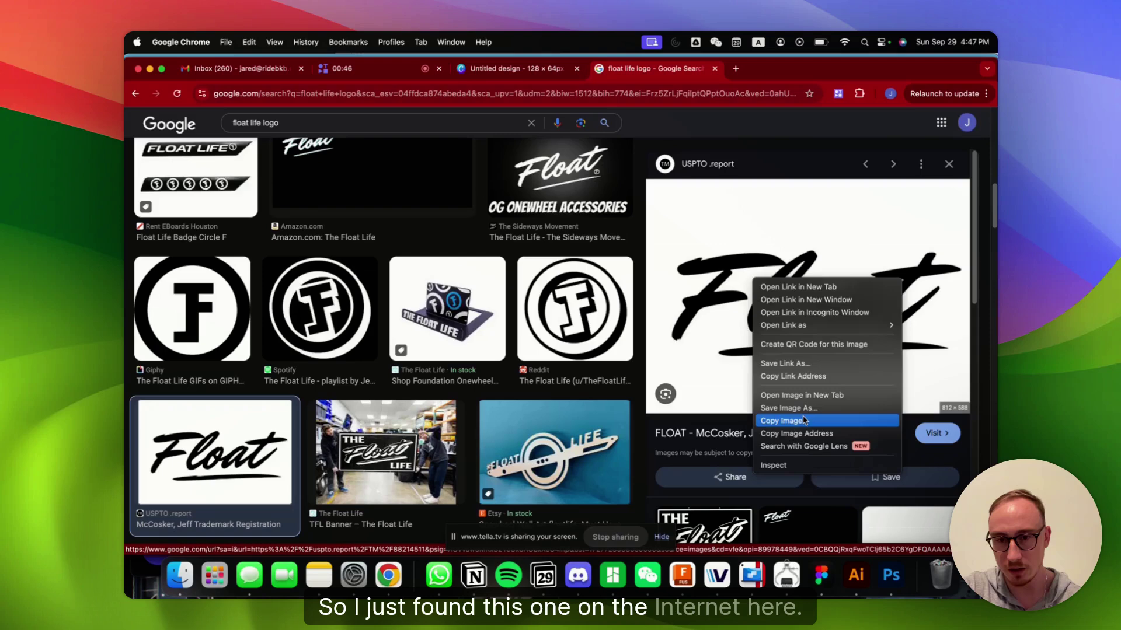
pyautogui.click(782, 420)
# Paste the Float logo into the design, then enlarge and centre it across the 128 × 64 page.
pyautogui.click(518, 69)
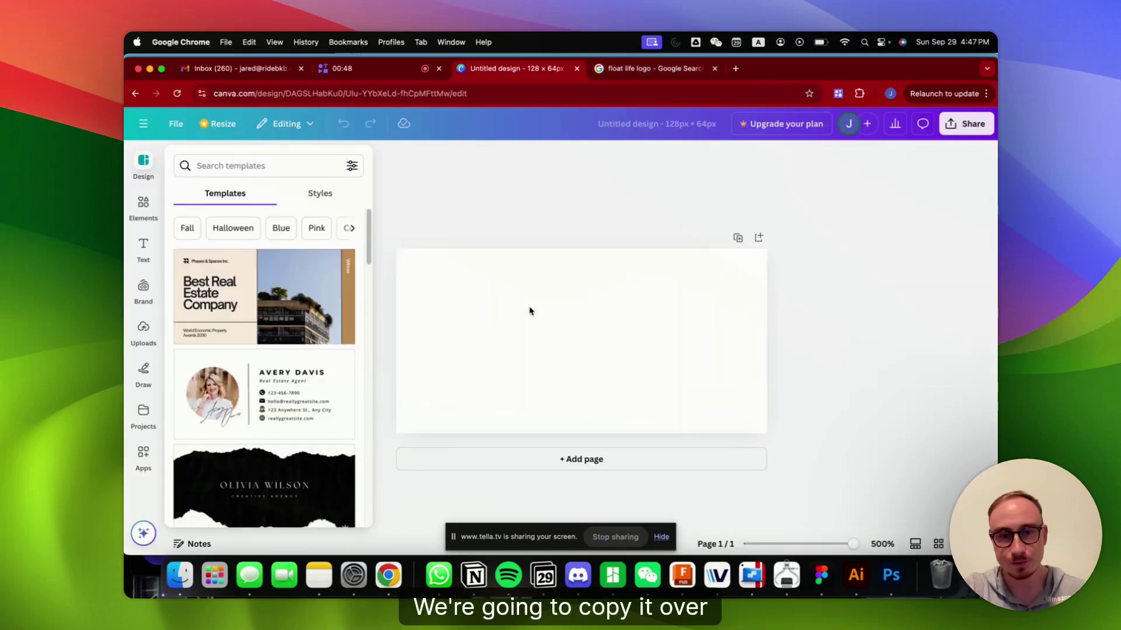
pyautogui.press('super+v')
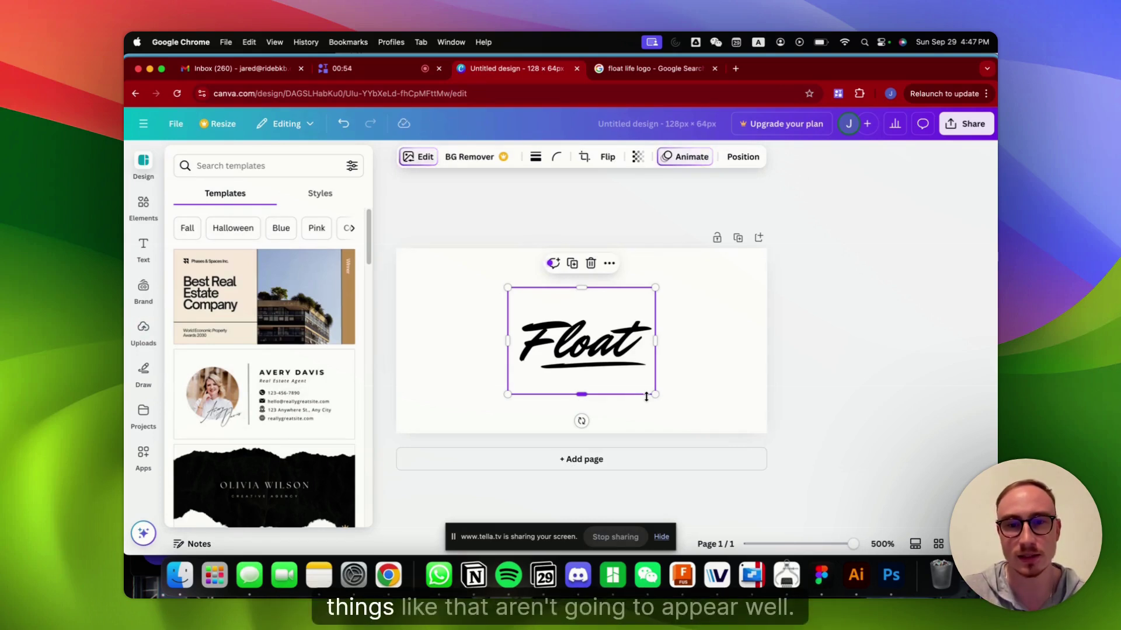
pyautogui.moveTo(654, 395); pyautogui.dragTo(788, 461)
pyautogui.moveTo(622, 367); pyautogui.dragTo(497, 272)
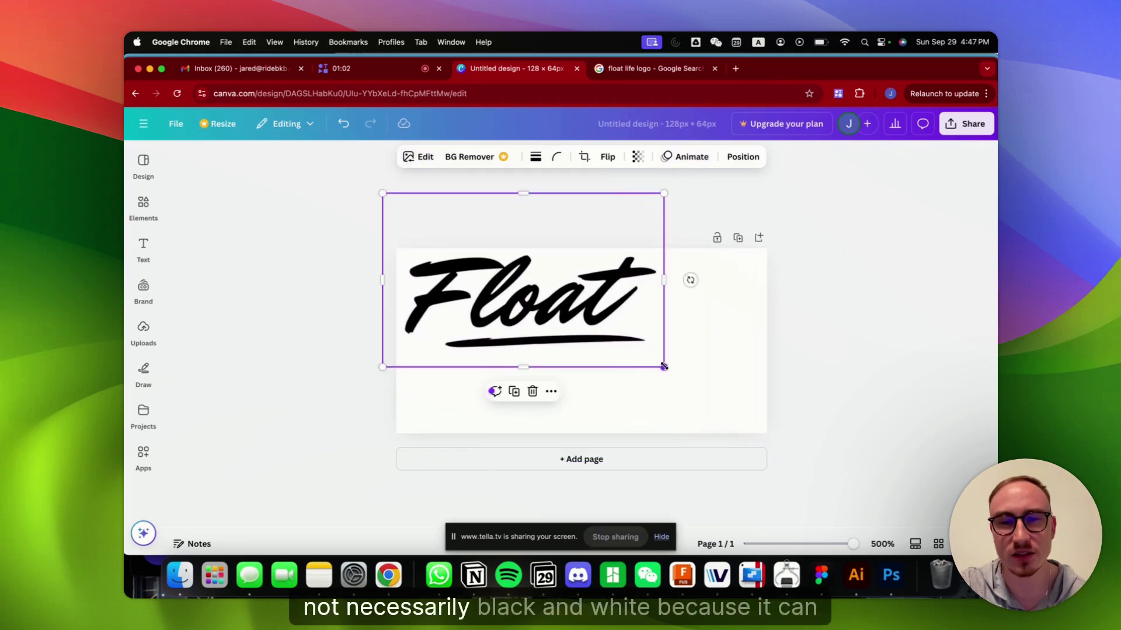
pyautogui.moveTo(664, 367); pyautogui.dragTo(771, 434)
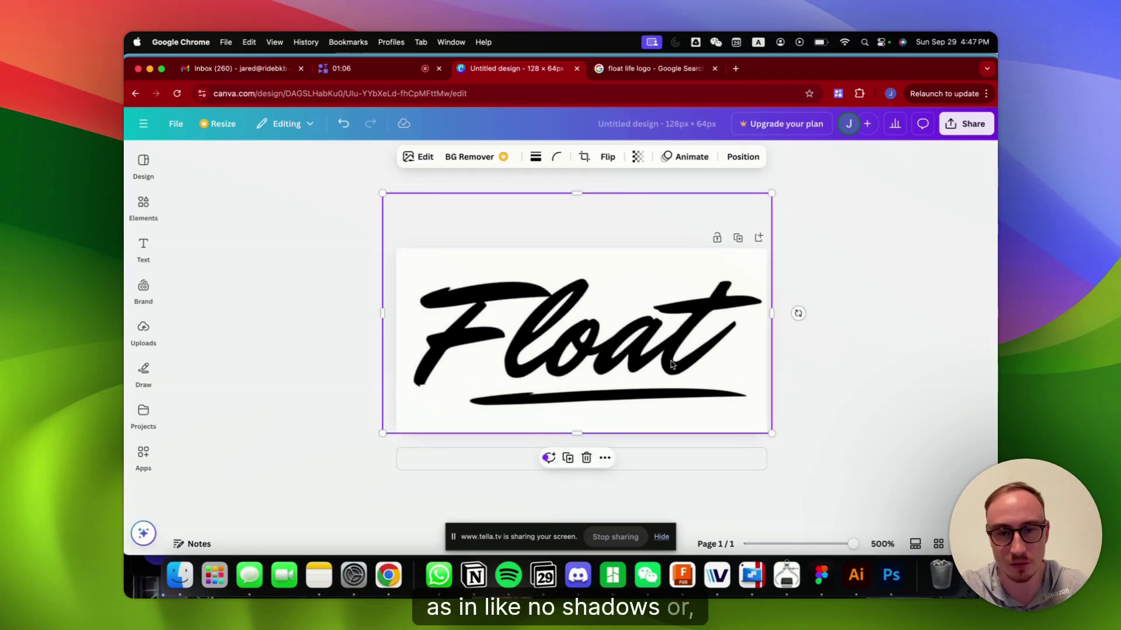
pyautogui.moveTo(650, 345); pyautogui.dragTo(642, 347)
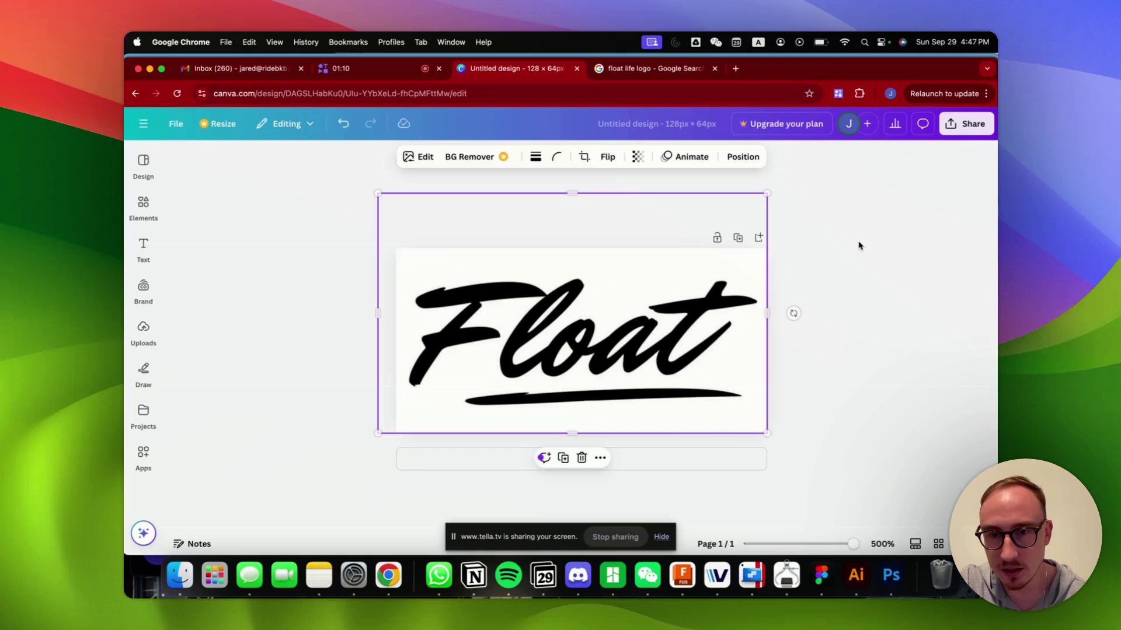
# Rotate the Float logo to about -11°, enlarge and reposition it to span the page, then deselect.
pyautogui.moveTo(793, 313); pyautogui.dragTo(788, 267)
pyautogui.moveTo(677, 308); pyautogui.dragTo(673, 310)
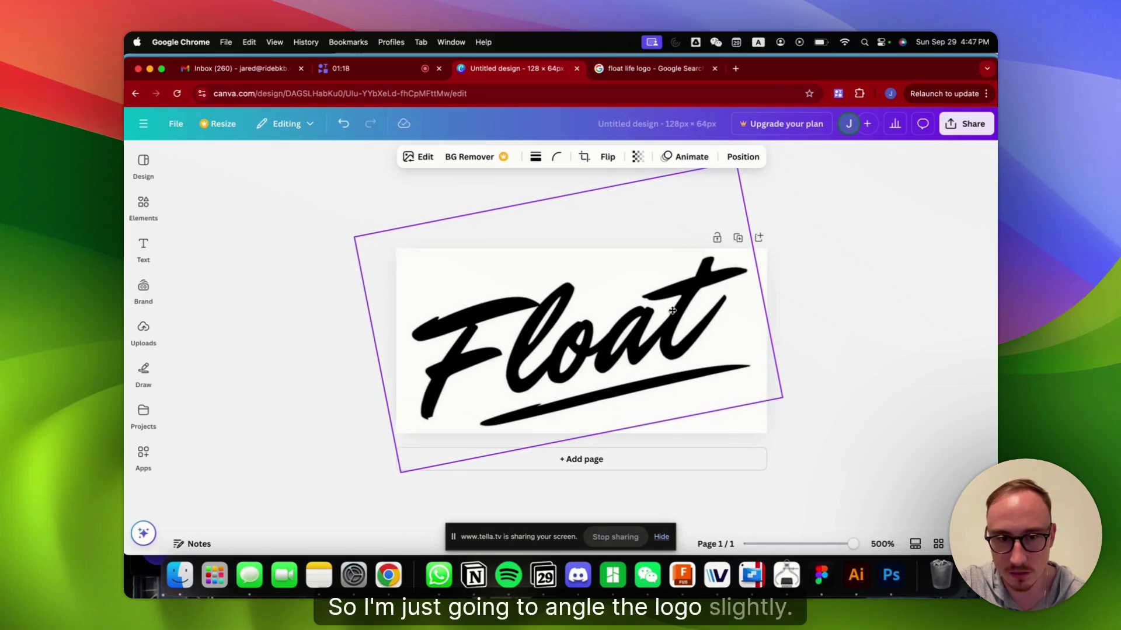
pyautogui.moveTo(400, 474); pyautogui.dragTo(395, 477)
pyautogui.moveTo(591, 361); pyautogui.dragTo(590, 356)
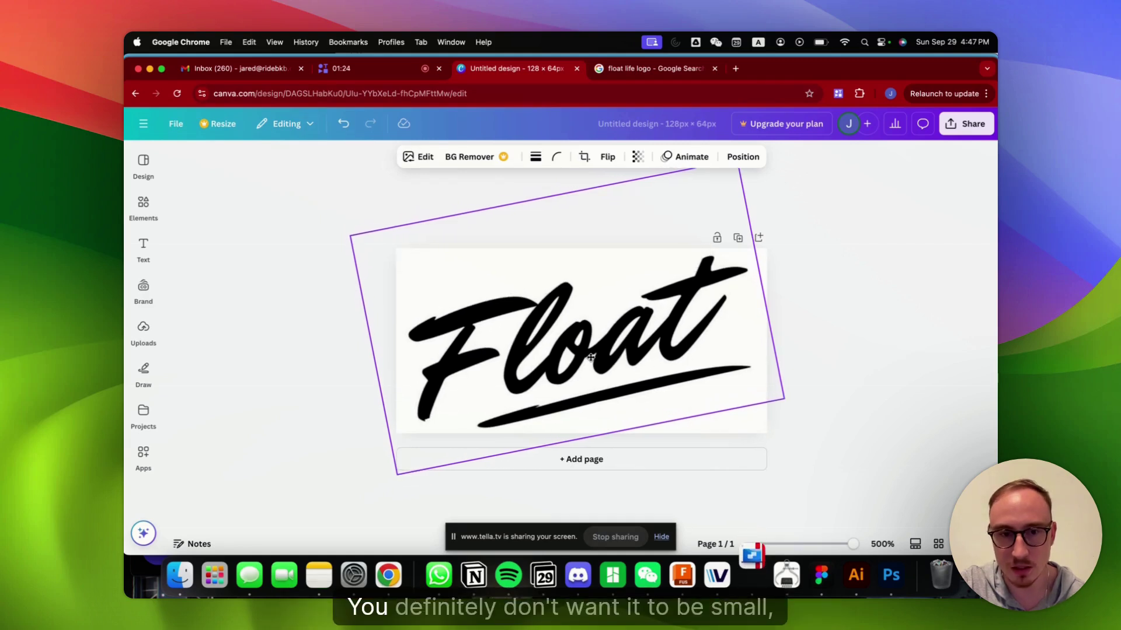
pyautogui.click(941, 315)
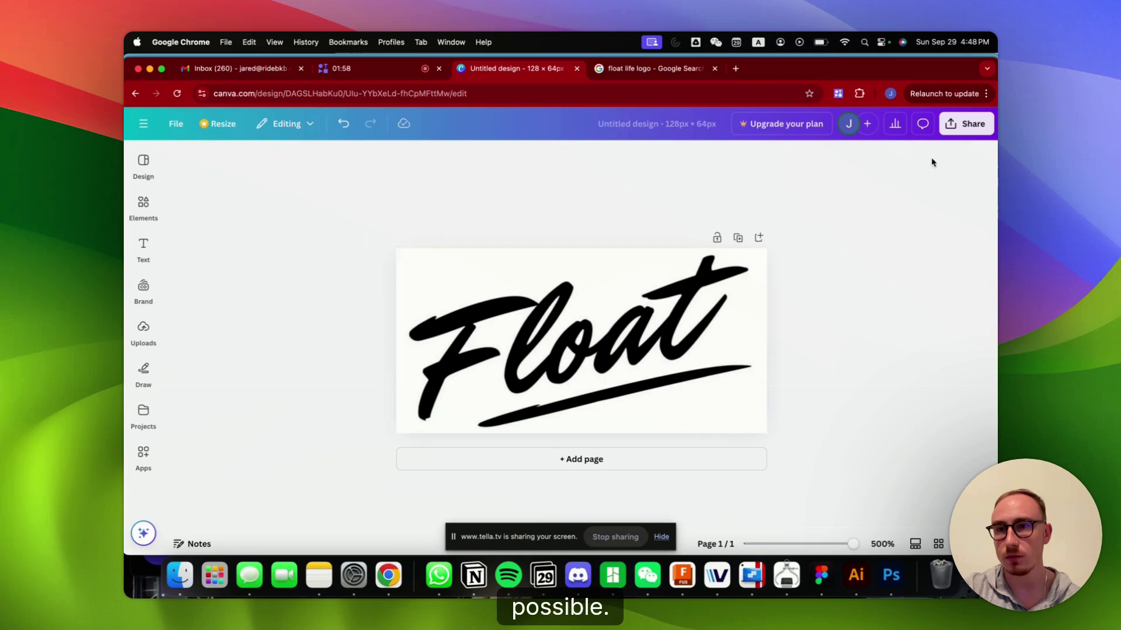
# Download the design with the file type changed from PNG to JPG.
pyautogui.click(968, 123)
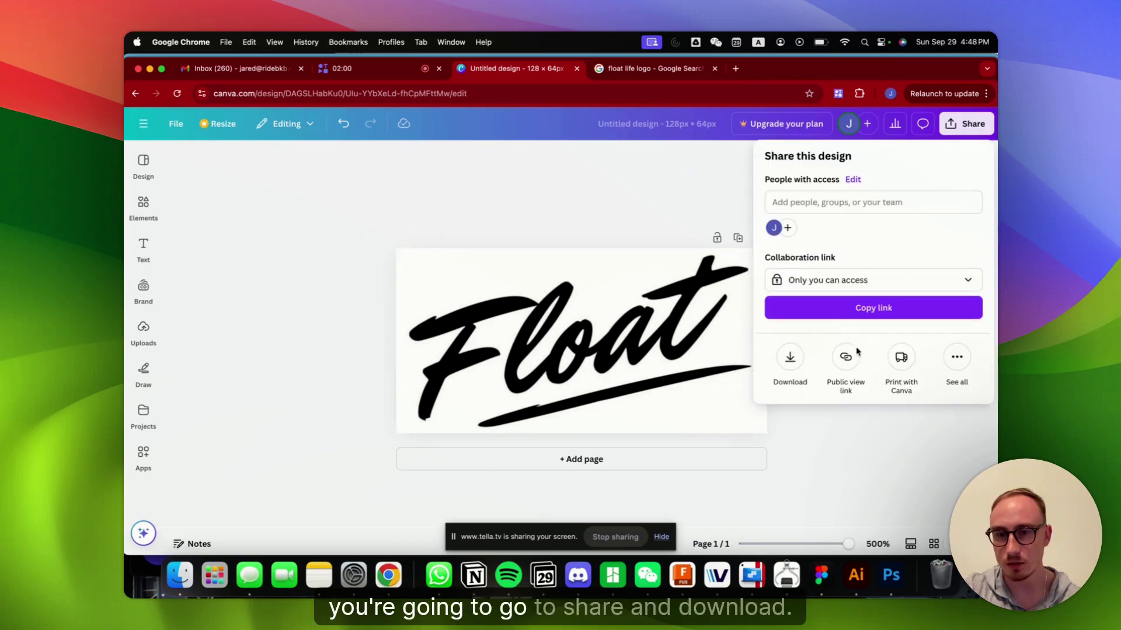
pyautogui.click(790, 357)
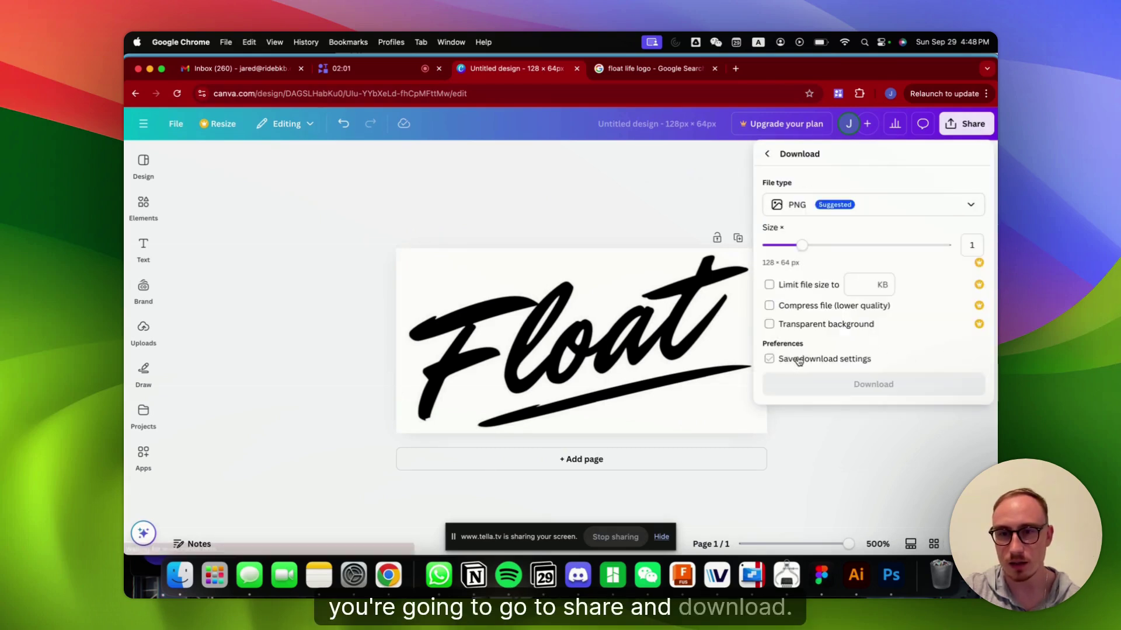
pyautogui.click(853, 214)
pyautogui.click(825, 248)
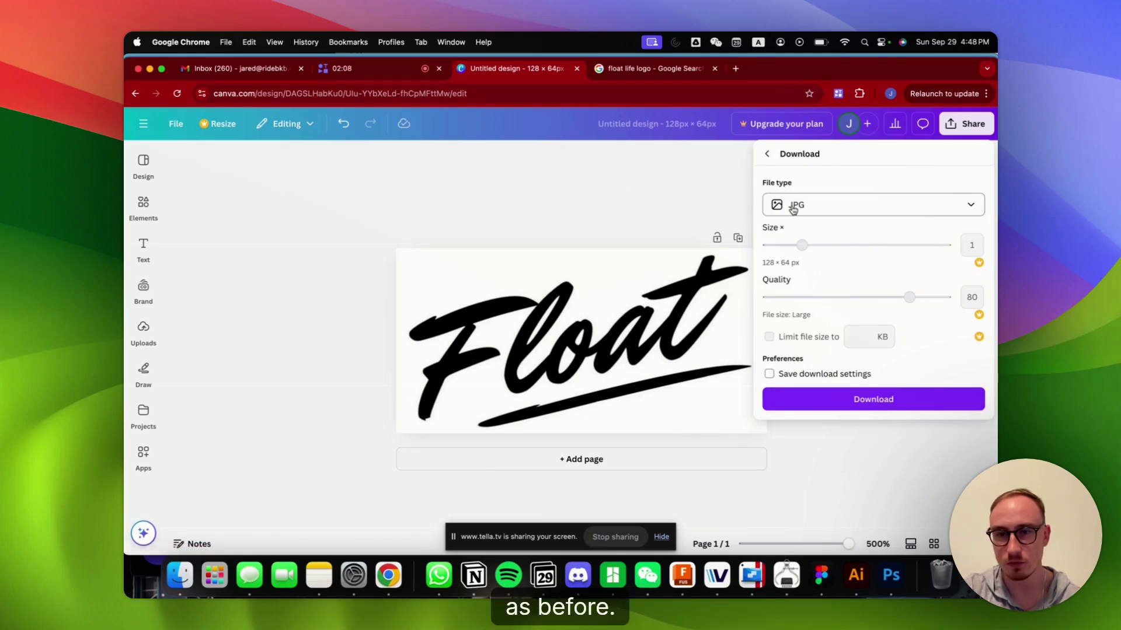
pyautogui.click(833, 406)
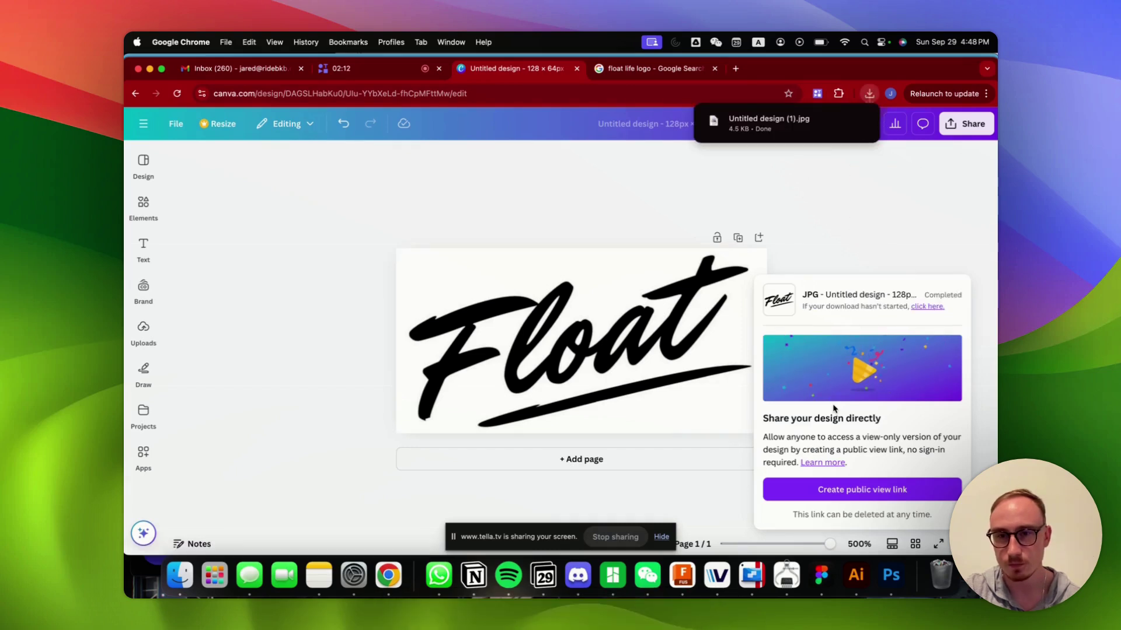
# Check the downloaded Untitled design (1).jpg in Preview, then show the Downloads folder in Finder.
pyautogui.moveTo(756, 123)
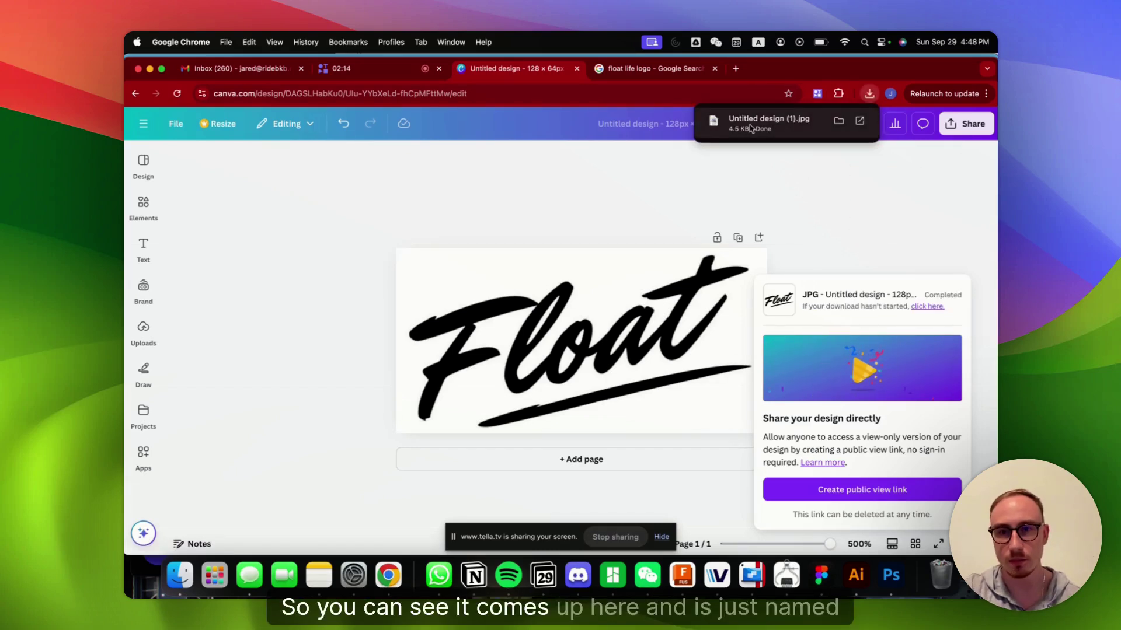
pyautogui.click(755, 125)
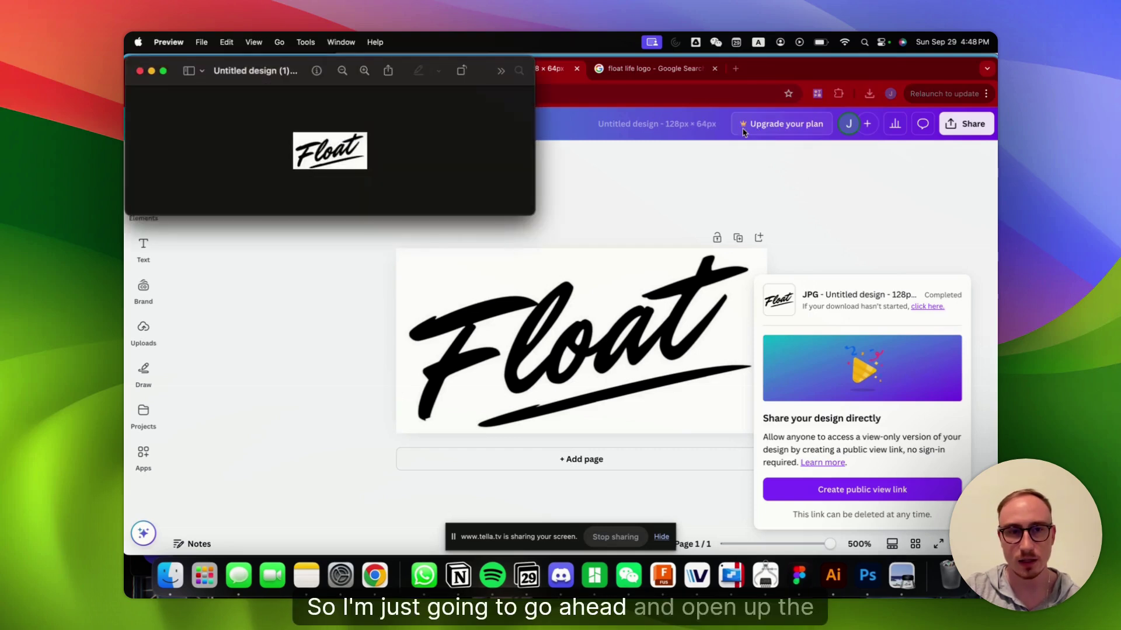
pyautogui.click(140, 71)
pyautogui.click(165, 581)
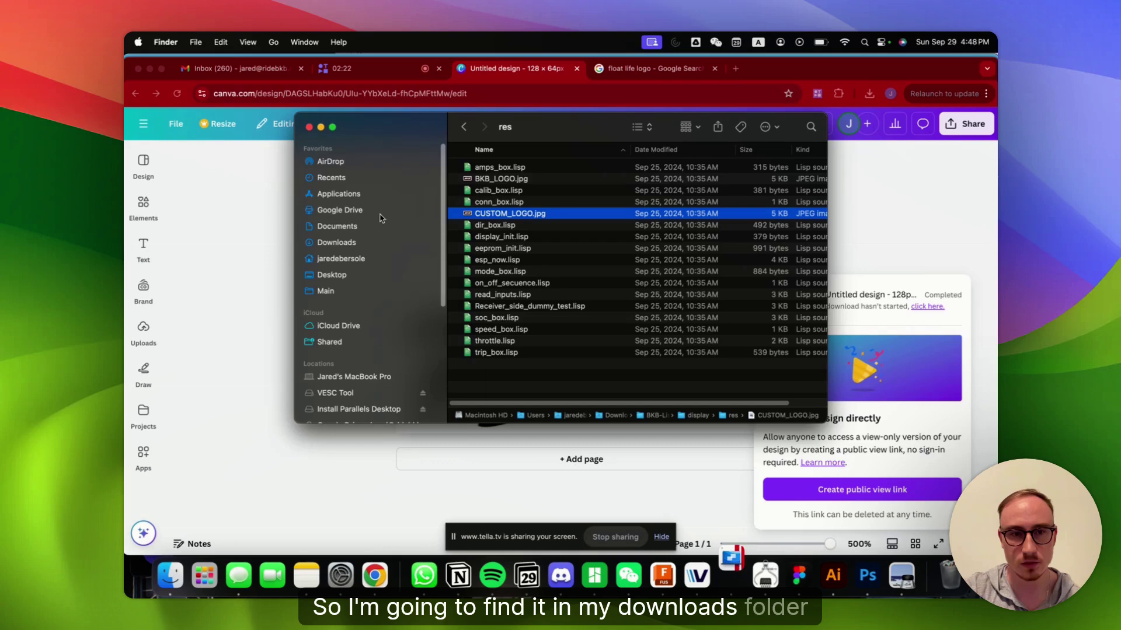
pyautogui.click(368, 242)
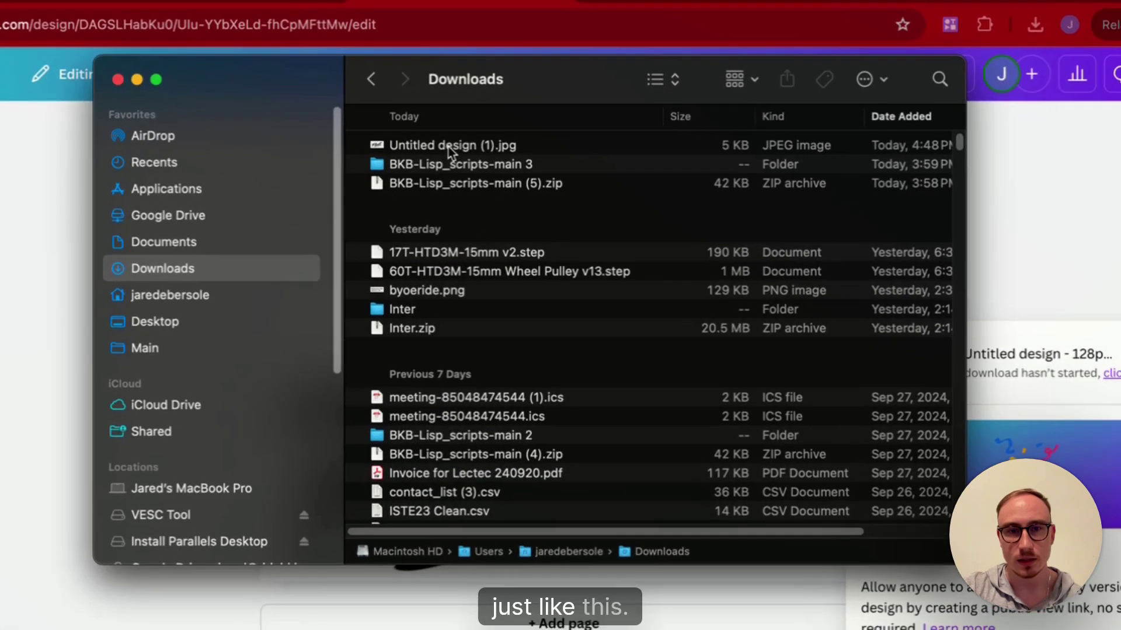
# Rename Untitled design (1).jpg in Downloads to CUSTOM_LOGO, keeping the .jpg extension.
pyautogui.click(516, 170)
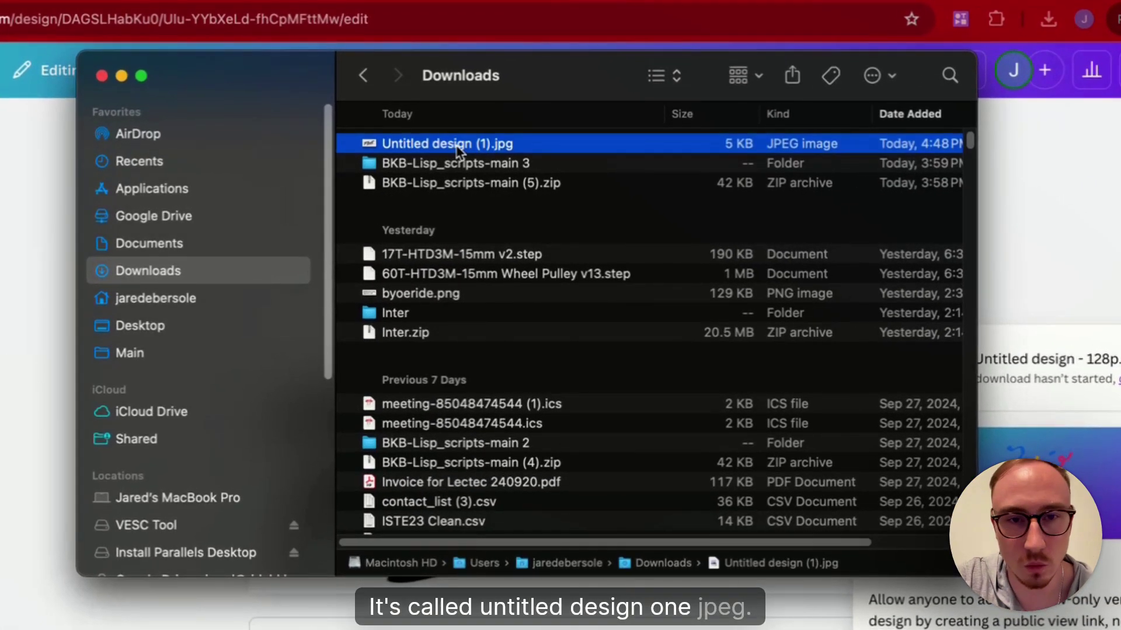
pyautogui.click(458, 146)
pyautogui.press('BackSpace')
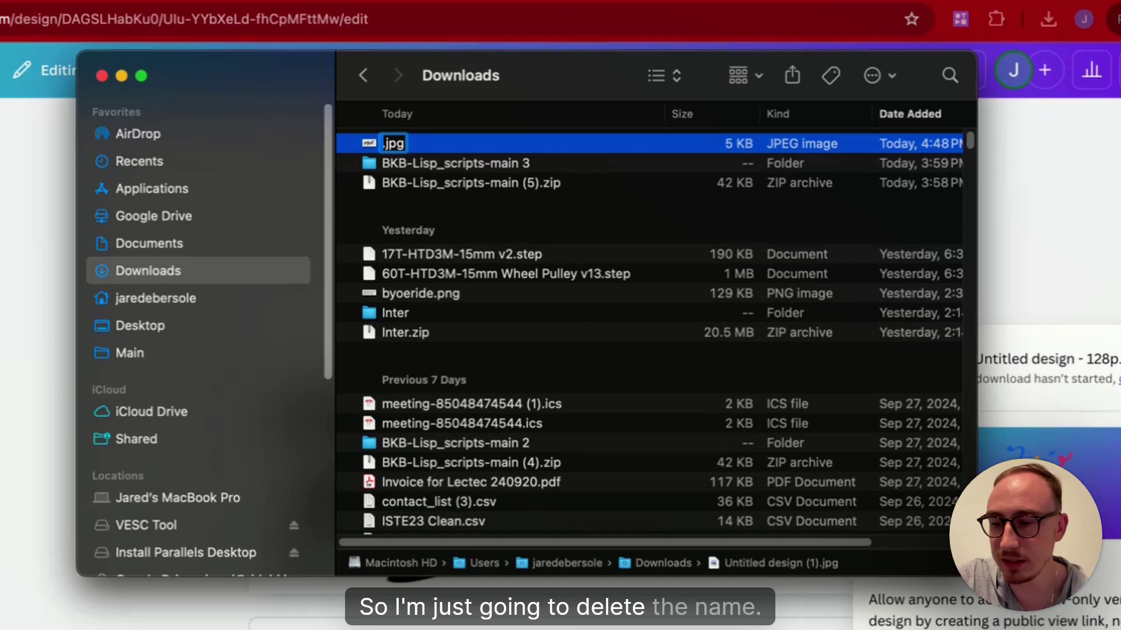
pyautogui.write('CUSTOM')
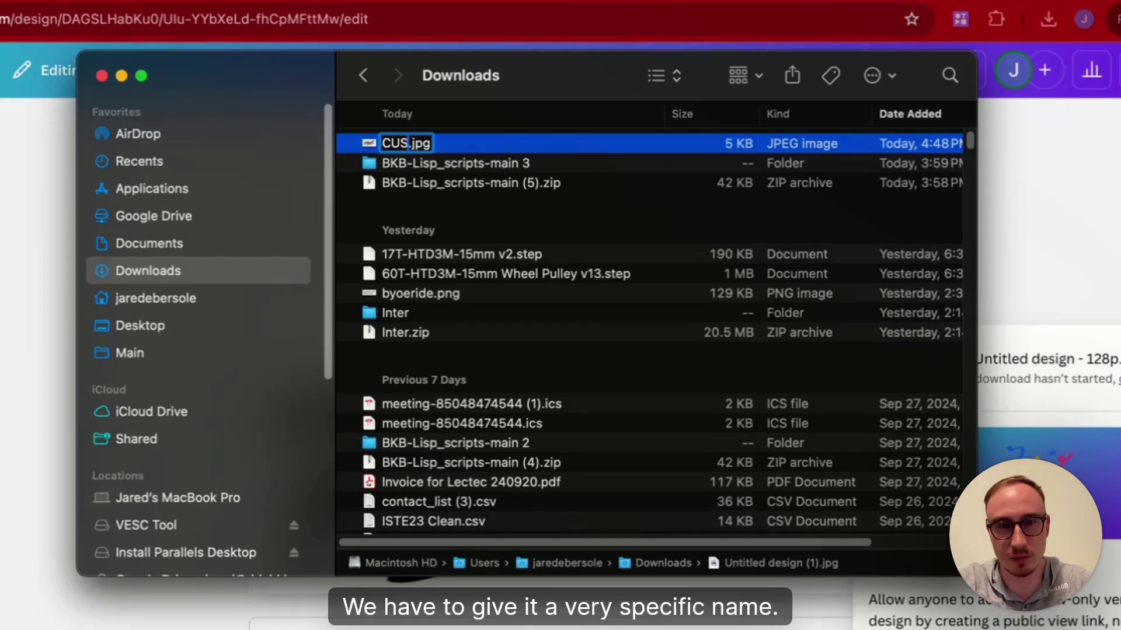
pyautogui.write('_L')
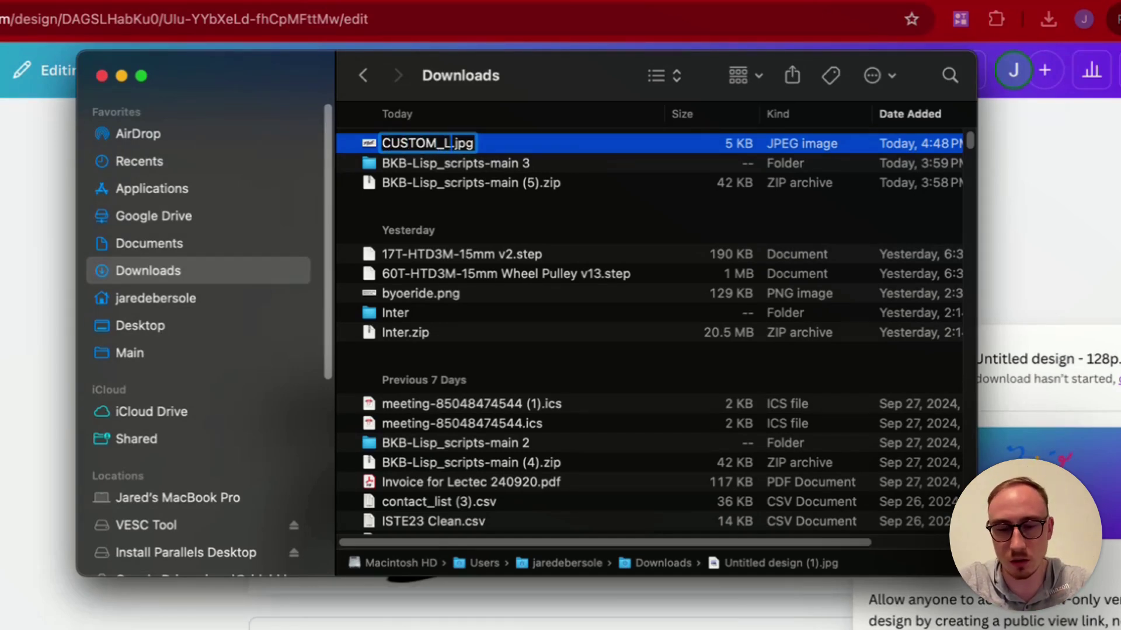
pyautogui.write('OGO')
pyautogui.press('Return')
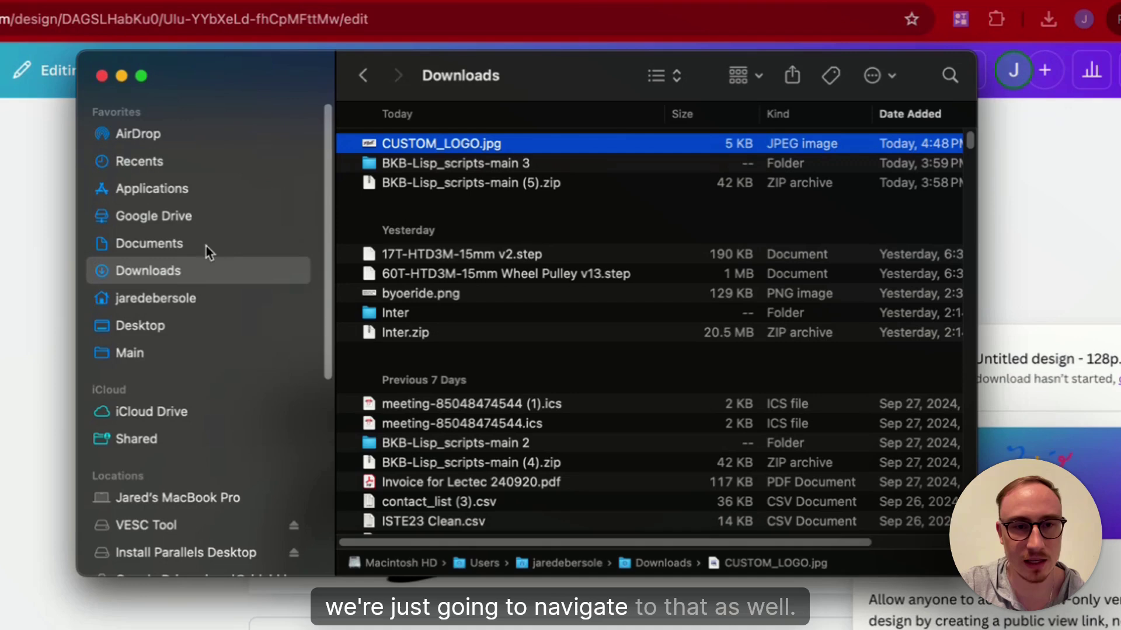
# Open the BKB-Lisp_scripts-main 3 > display > res folder.
pyautogui.doubleClick(431, 165)
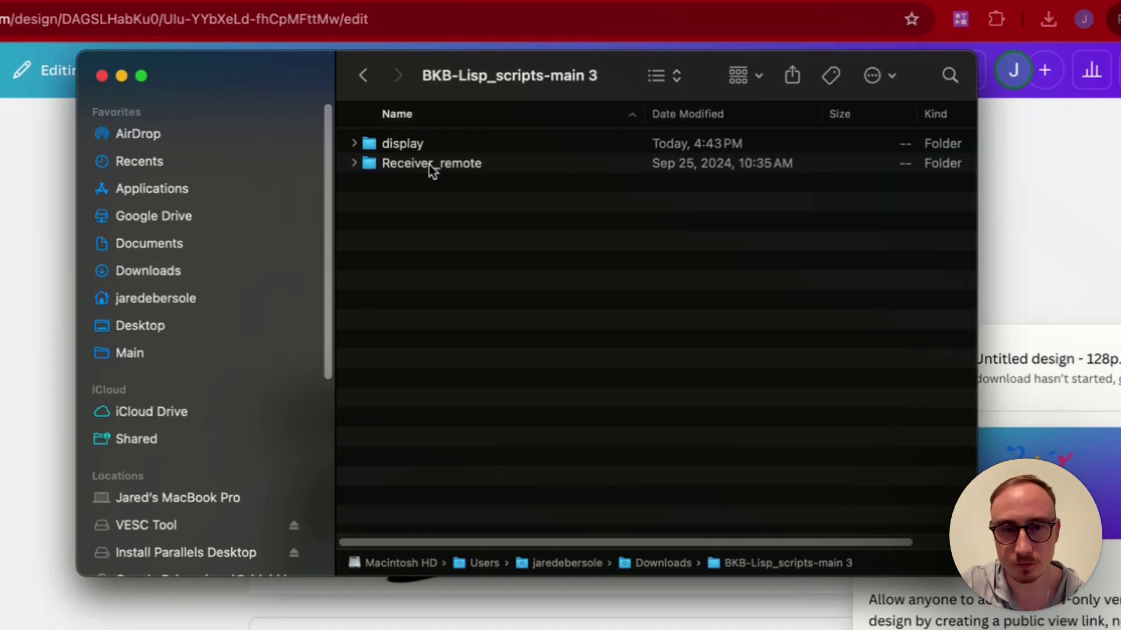
pyautogui.doubleClick(422, 147)
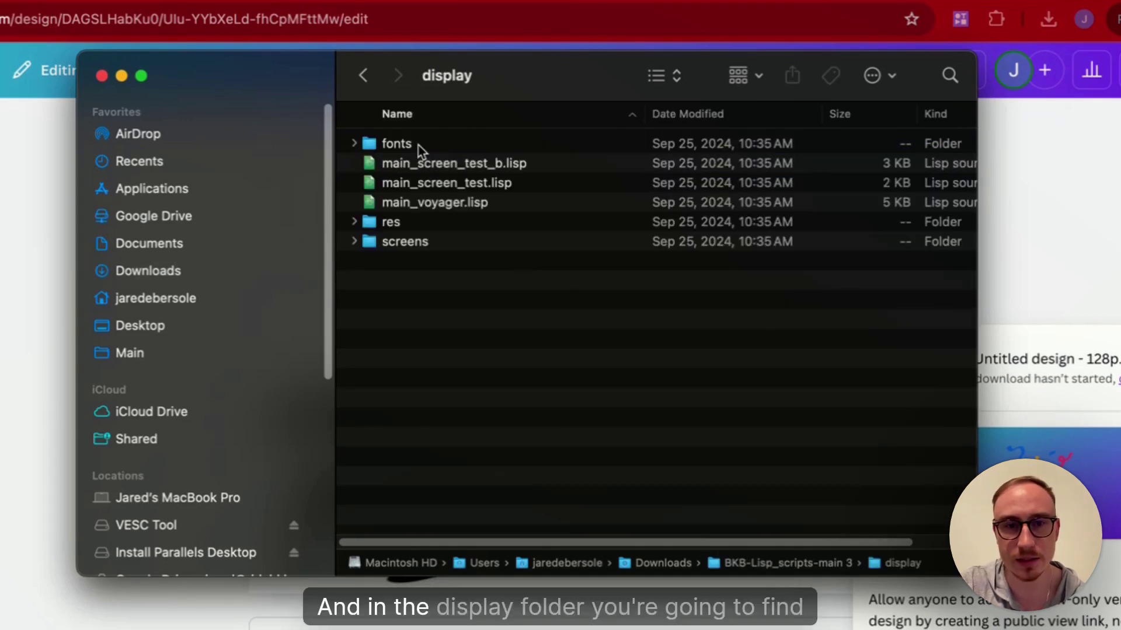
pyautogui.doubleClick(404, 223)
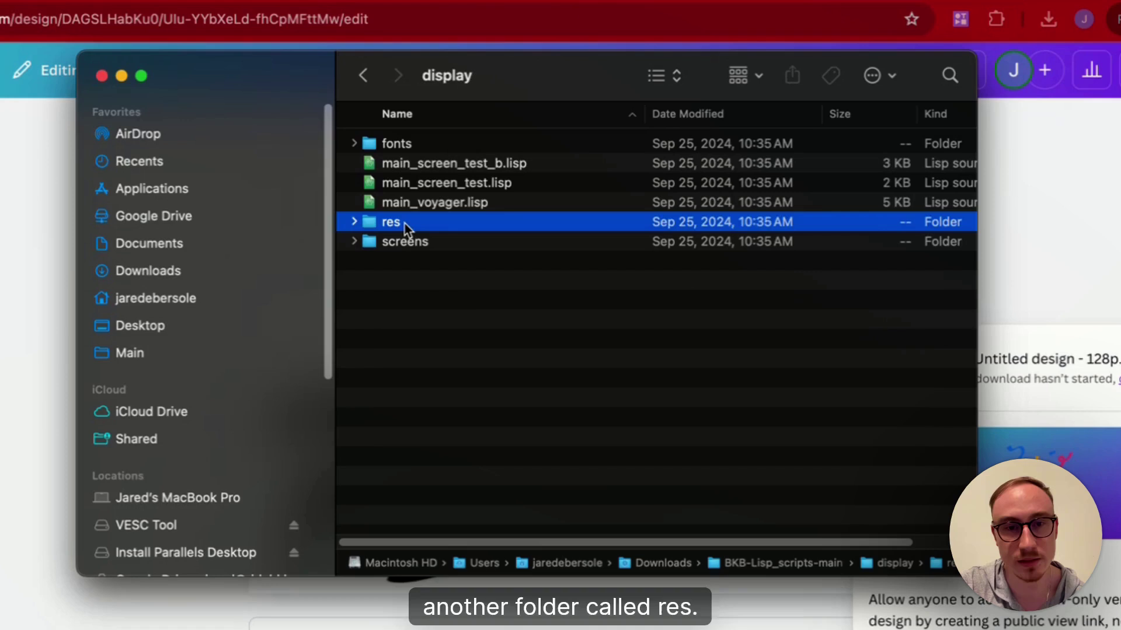
# Delete the old CUSTOM_LOGO.jpg, paste in the new Float logo, and preview it.
pyautogui.click(420, 227)
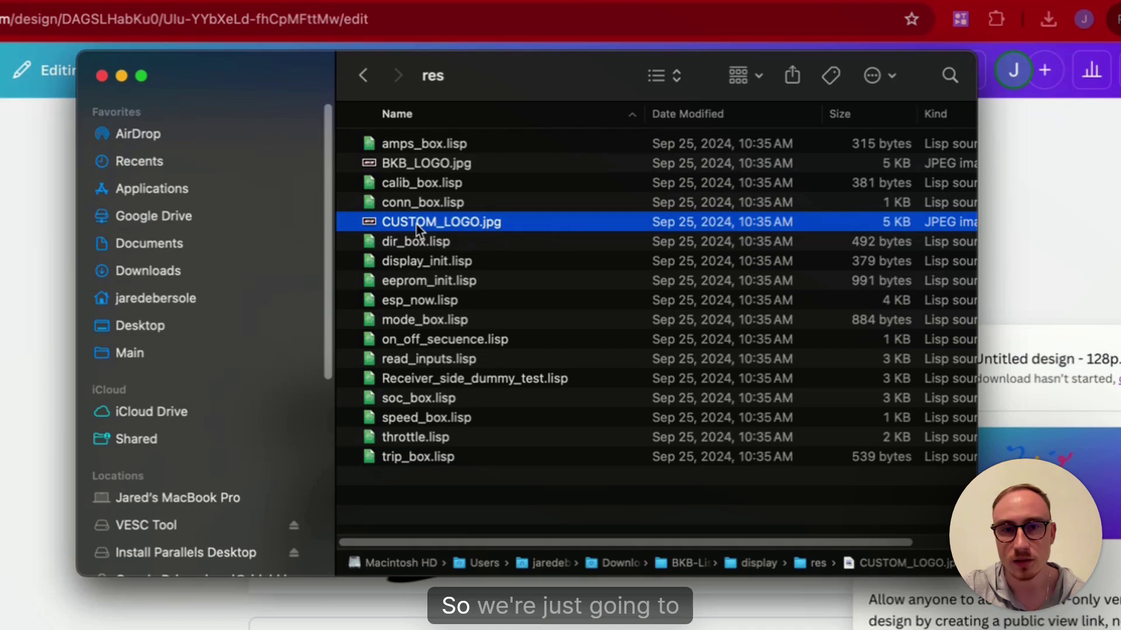
pyautogui.moveTo(418, 229); pyautogui.dragTo(1022, 525)
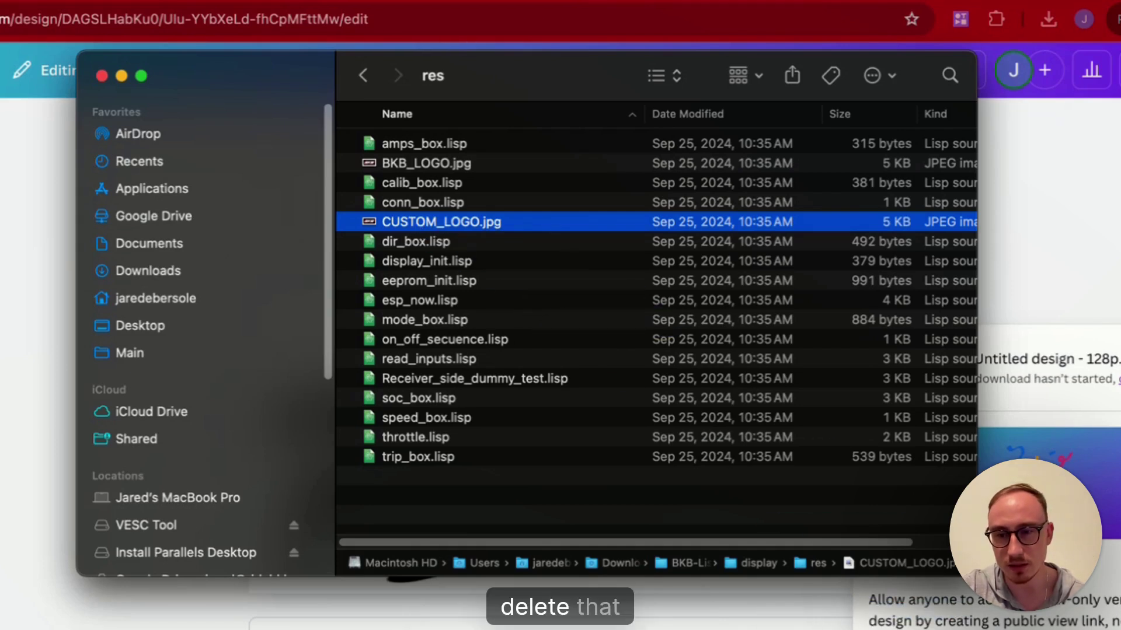
pyautogui.press('super+BackSpace')
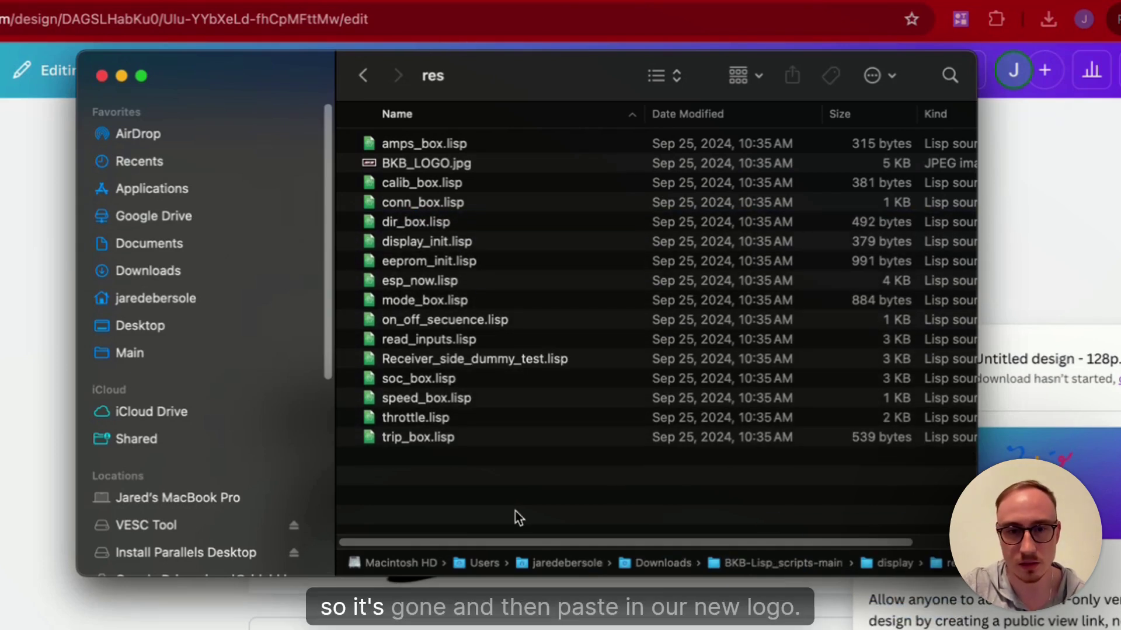
pyautogui.press('super+v')
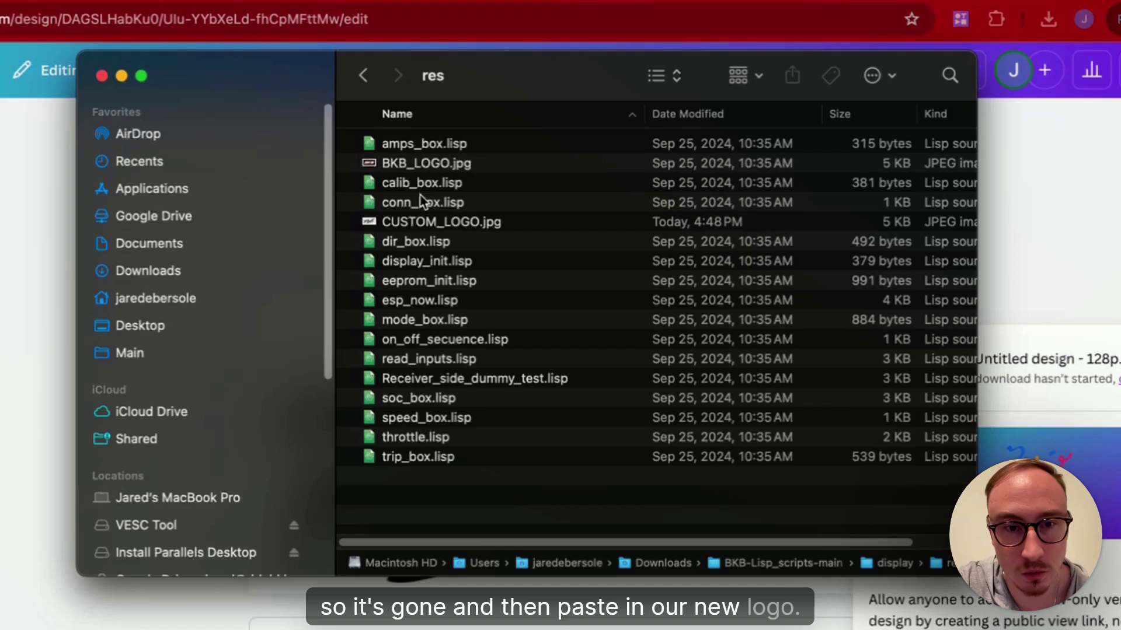
pyautogui.click(377, 223)
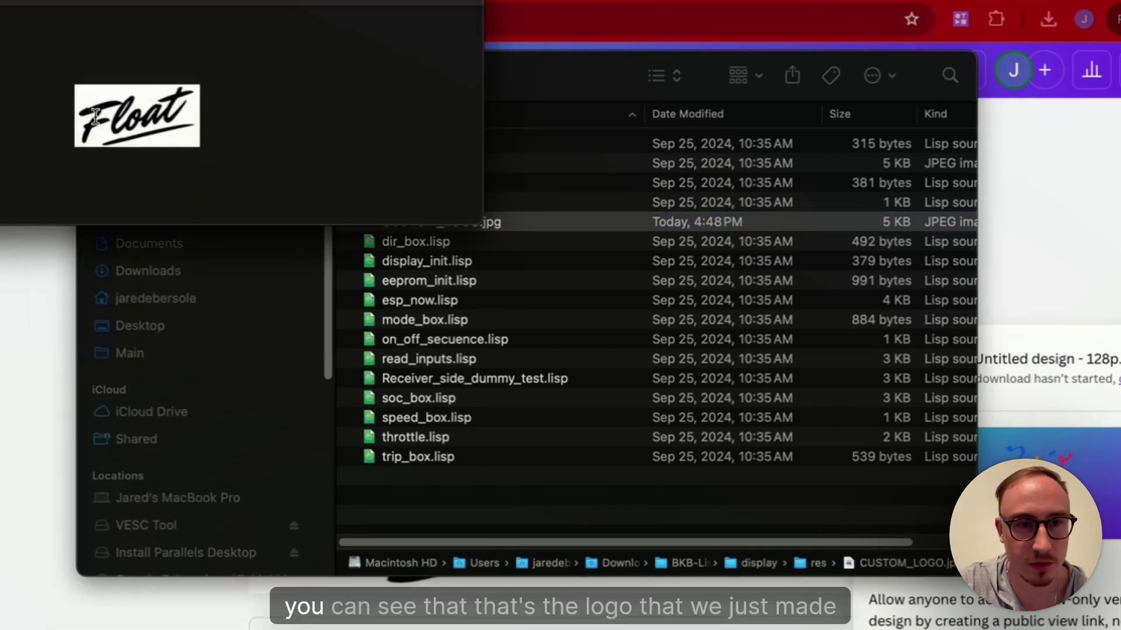
pyautogui.press('super+w')
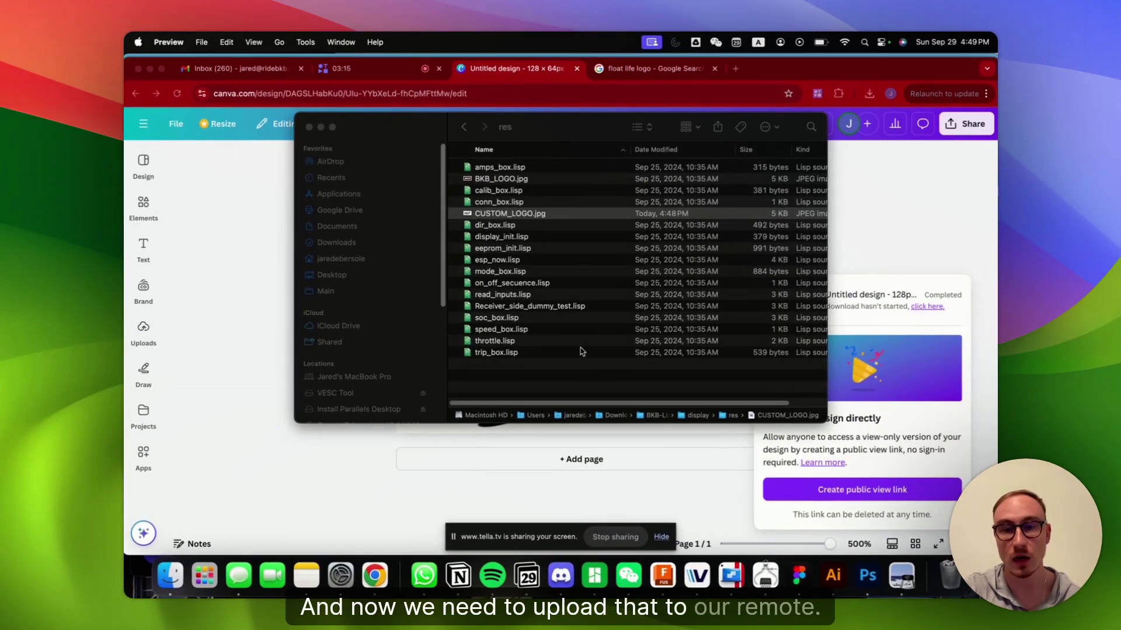
# Switch to VESC Tool and open Welcome & Wizards to list the found Serial ESP32 devices.
pyautogui.click(705, 592)
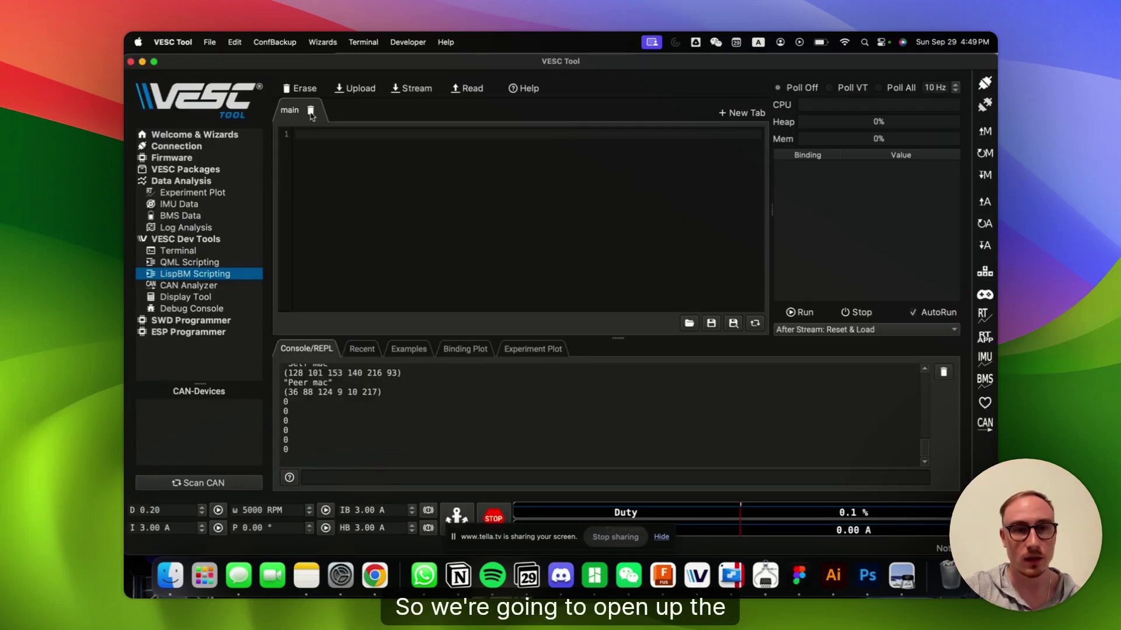
pyautogui.click(227, 135)
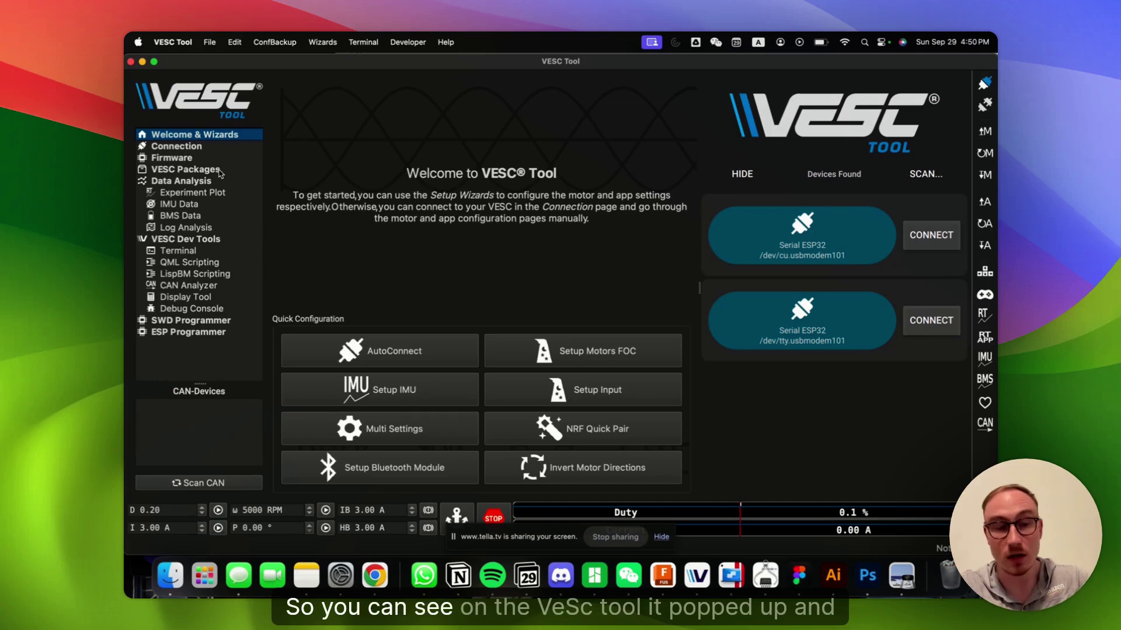
# Connect to the first Serial ESP32 and load display/main_voyager.lisp into the LispBM Scripting editor.
pyautogui.click(931, 234)
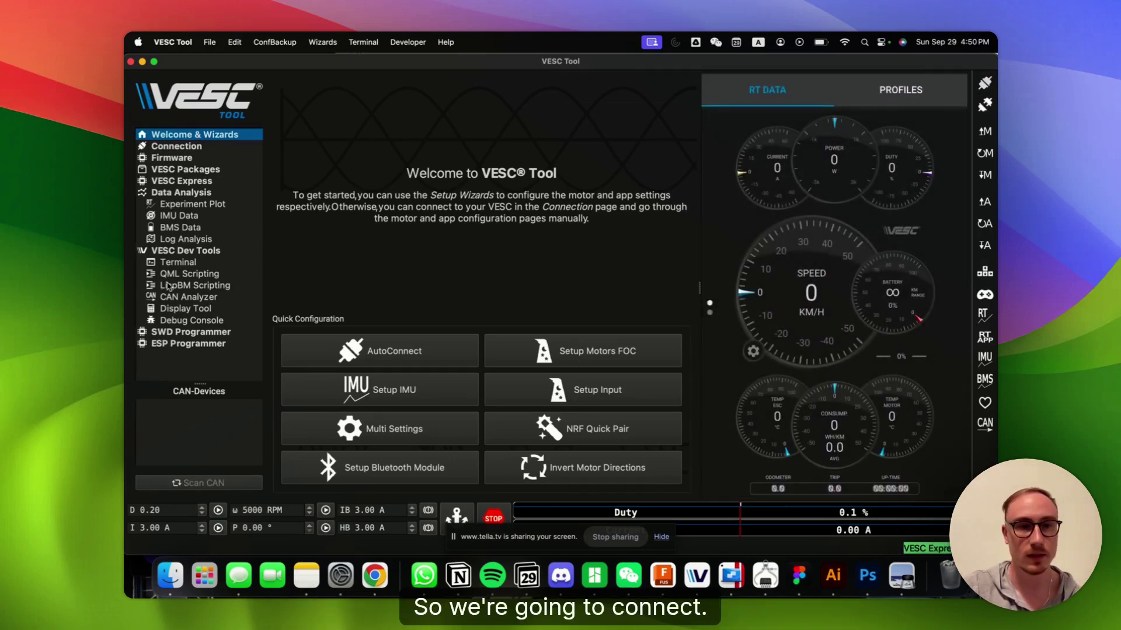
pyautogui.click(168, 286)
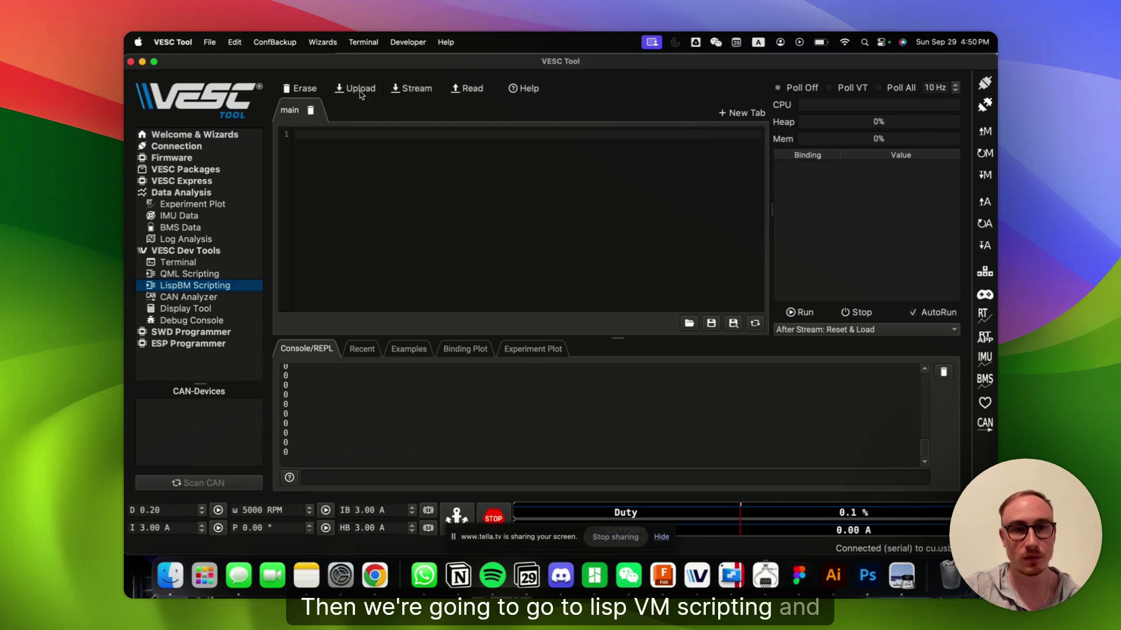
pyautogui.click(689, 323)
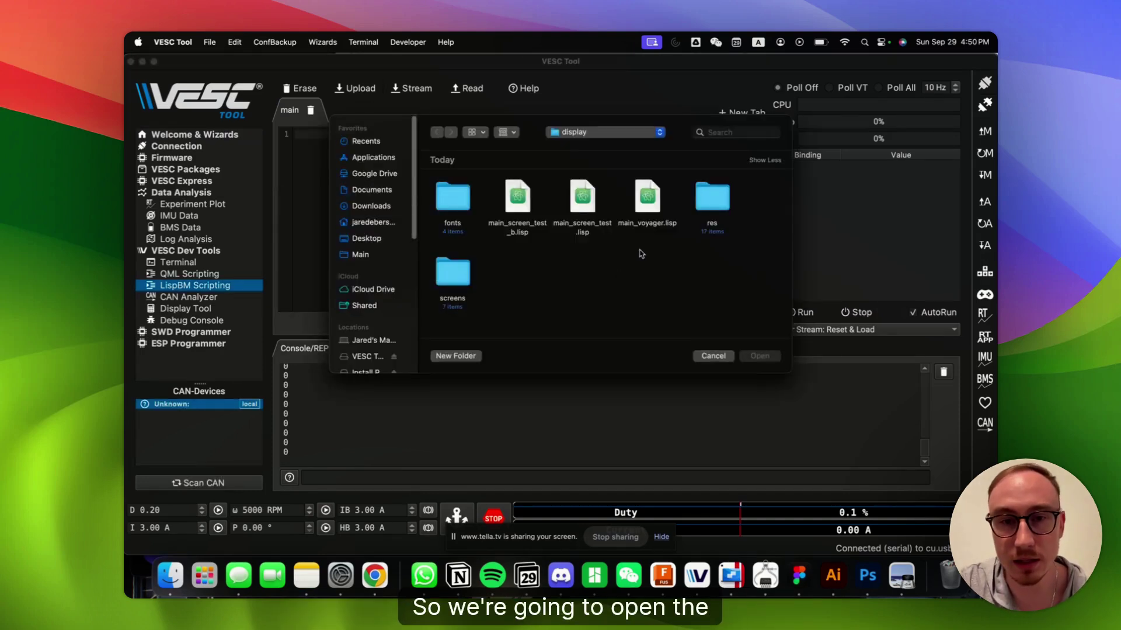
pyautogui.click(581, 133)
pyautogui.click(580, 145)
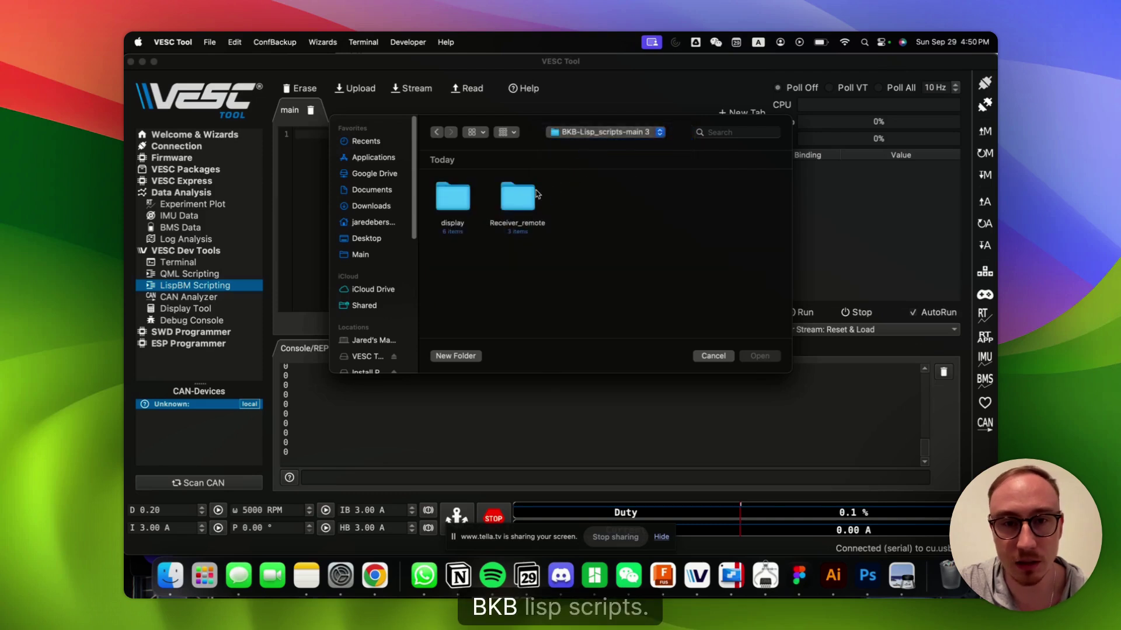
pyautogui.doubleClick(455, 204)
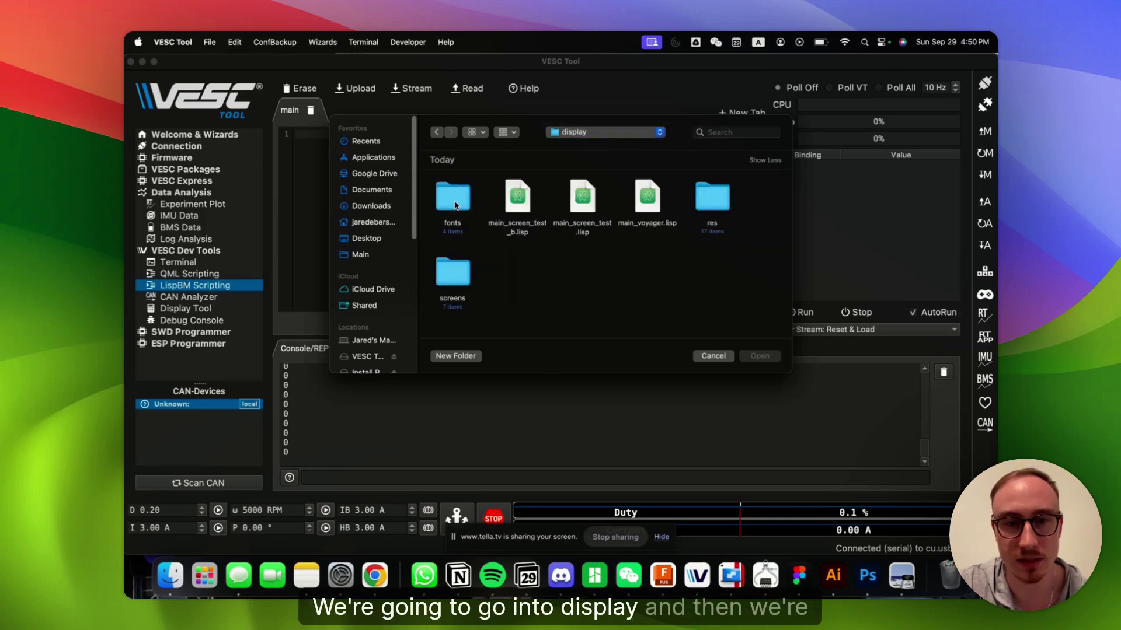
pyautogui.doubleClick(647, 197)
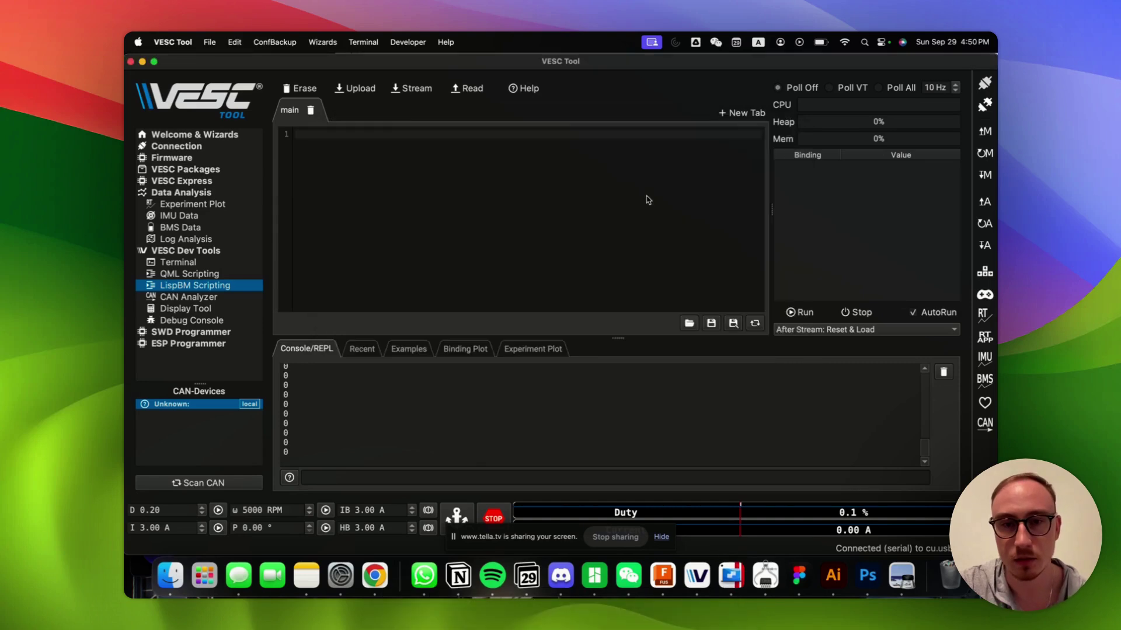
# Upload main_voyager.lisp to the connected remote using the LispBM Scripting Upload button.
pyautogui.click(355, 88)
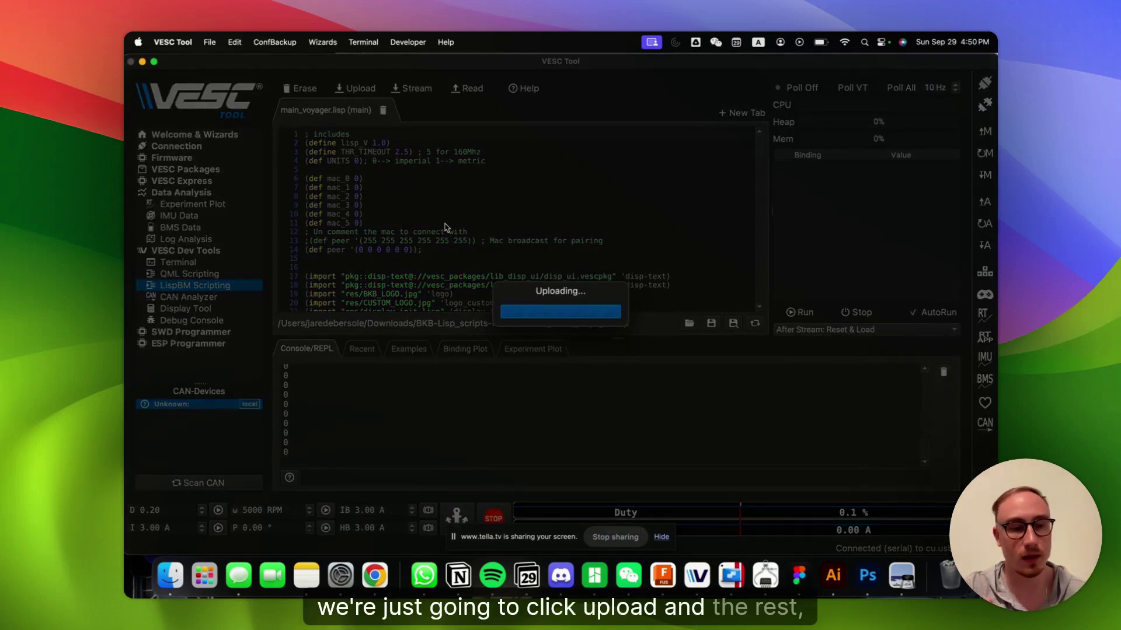